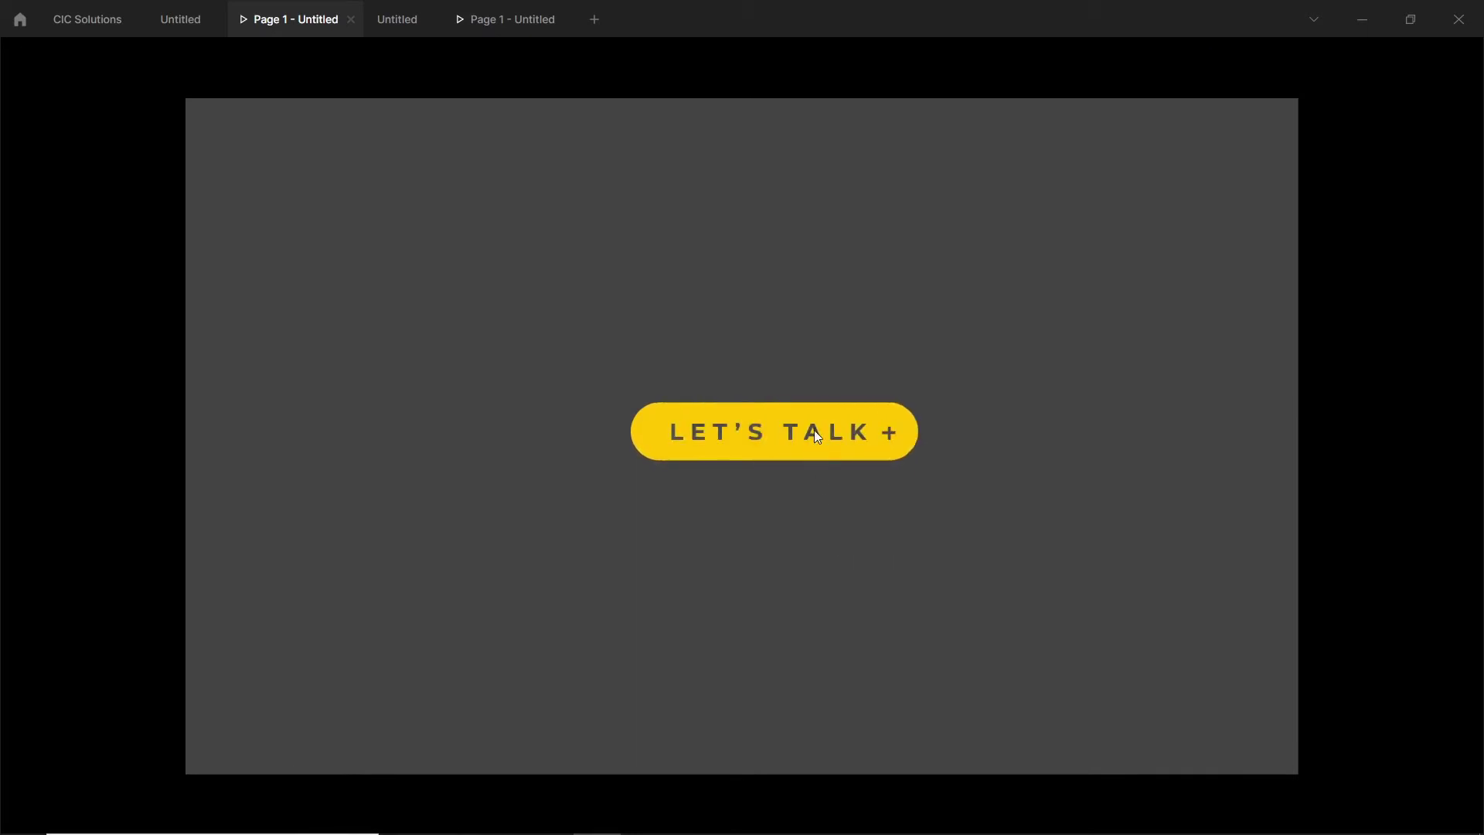
# Step: Create a new blank design file containing a 1152×700 MacBook frame
pyautogui.click(593, 28)
pyautogui.click(587, 410)
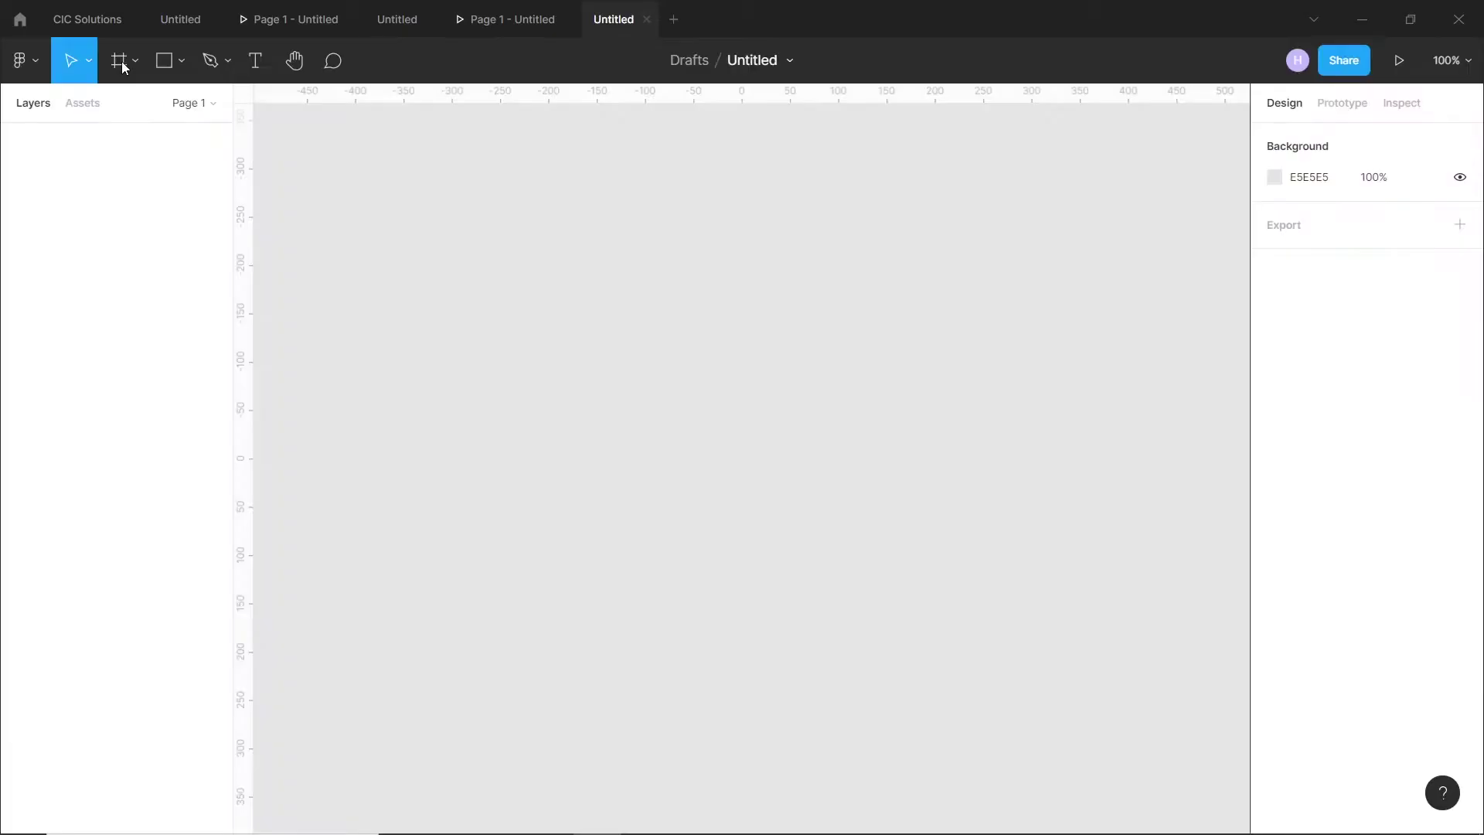
pyautogui.click(121, 63)
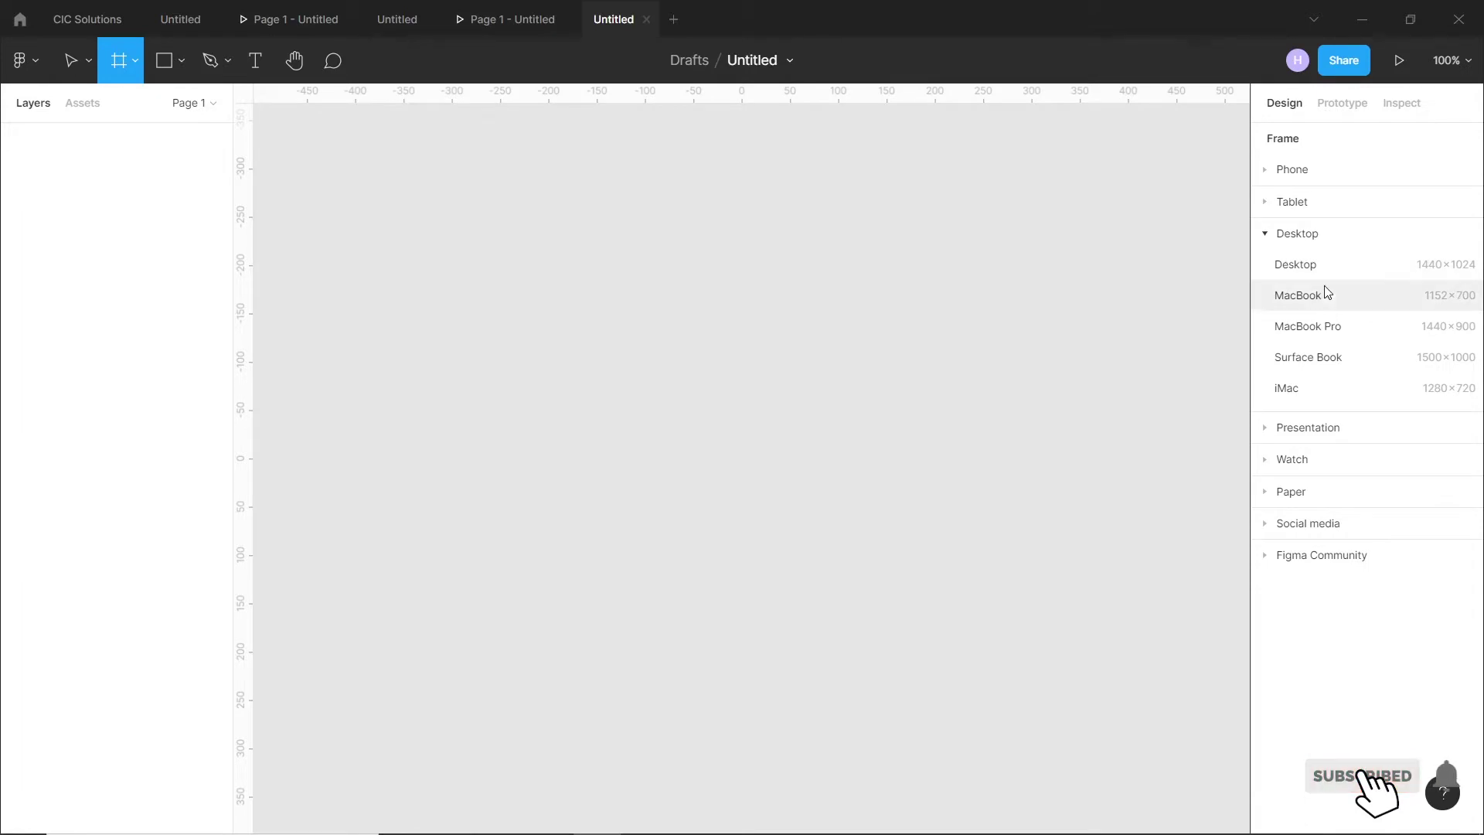
pyautogui.click(1324, 307)
# Step: Fill the MacBook frame with dark grey 444444
pyautogui.click(285, 151)
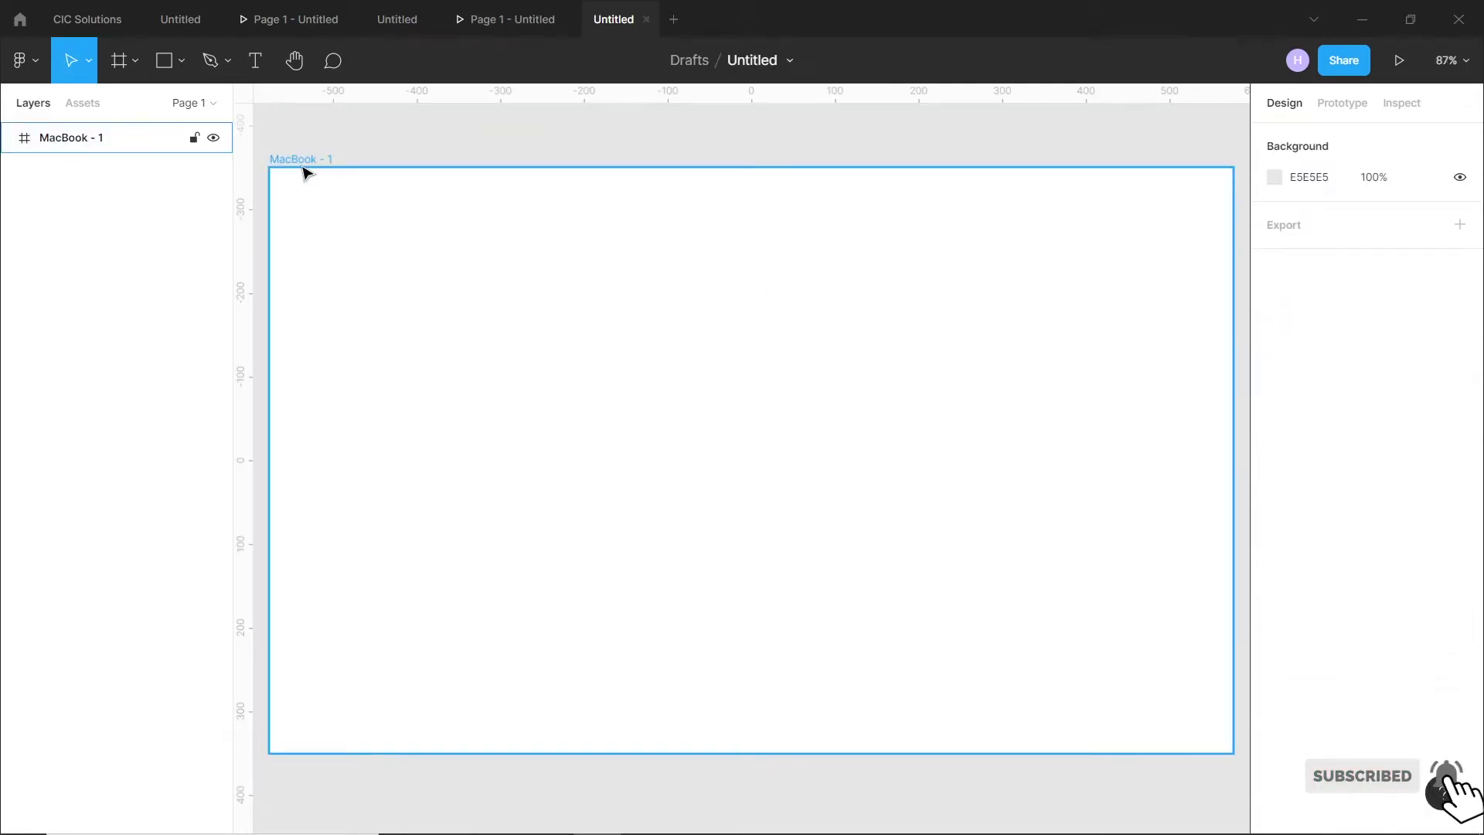
pyautogui.click(309, 172)
pyautogui.click(1285, 568)
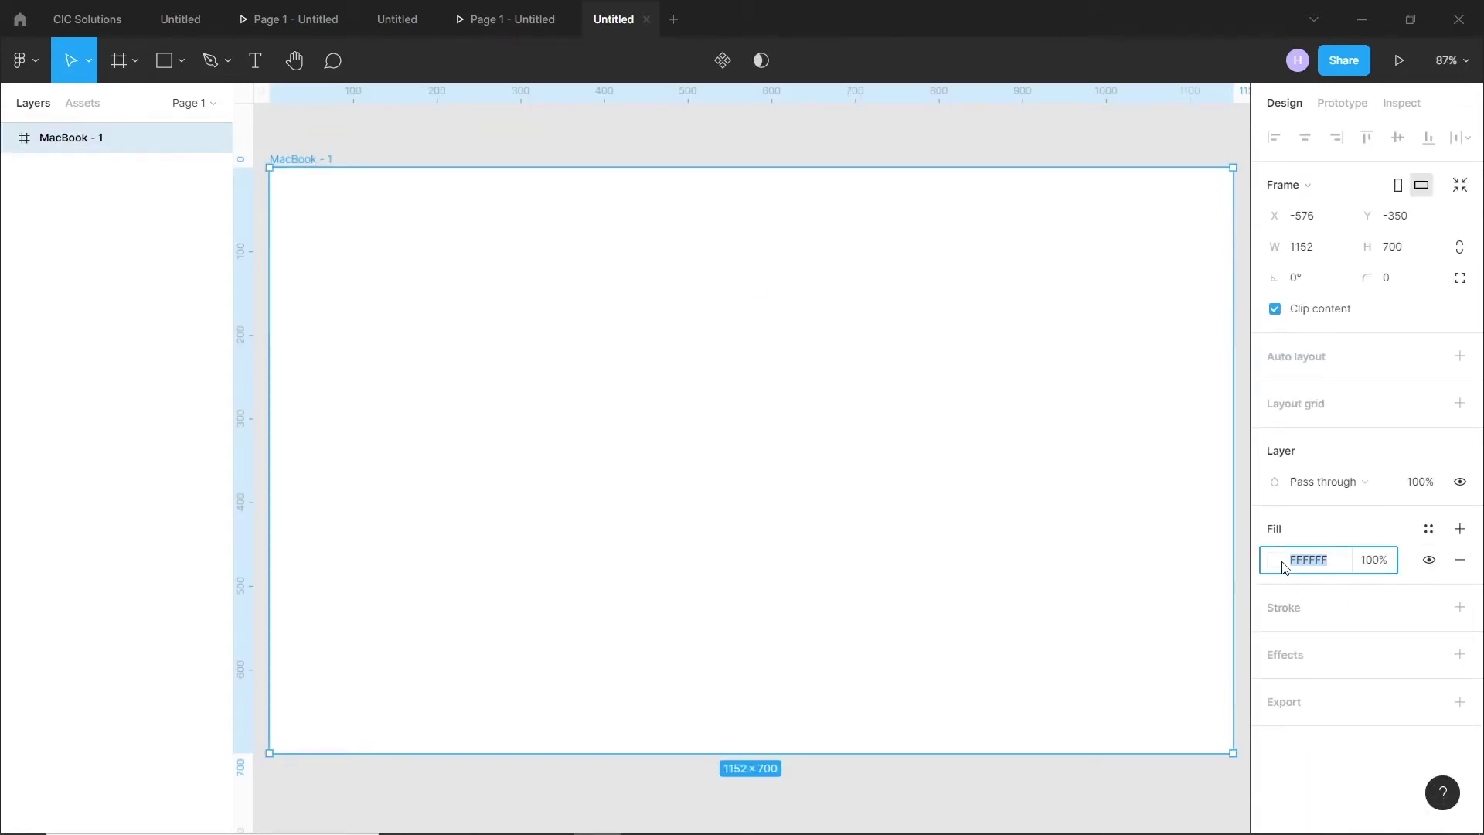
pyautogui.click(1283, 567)
pyautogui.write('444')
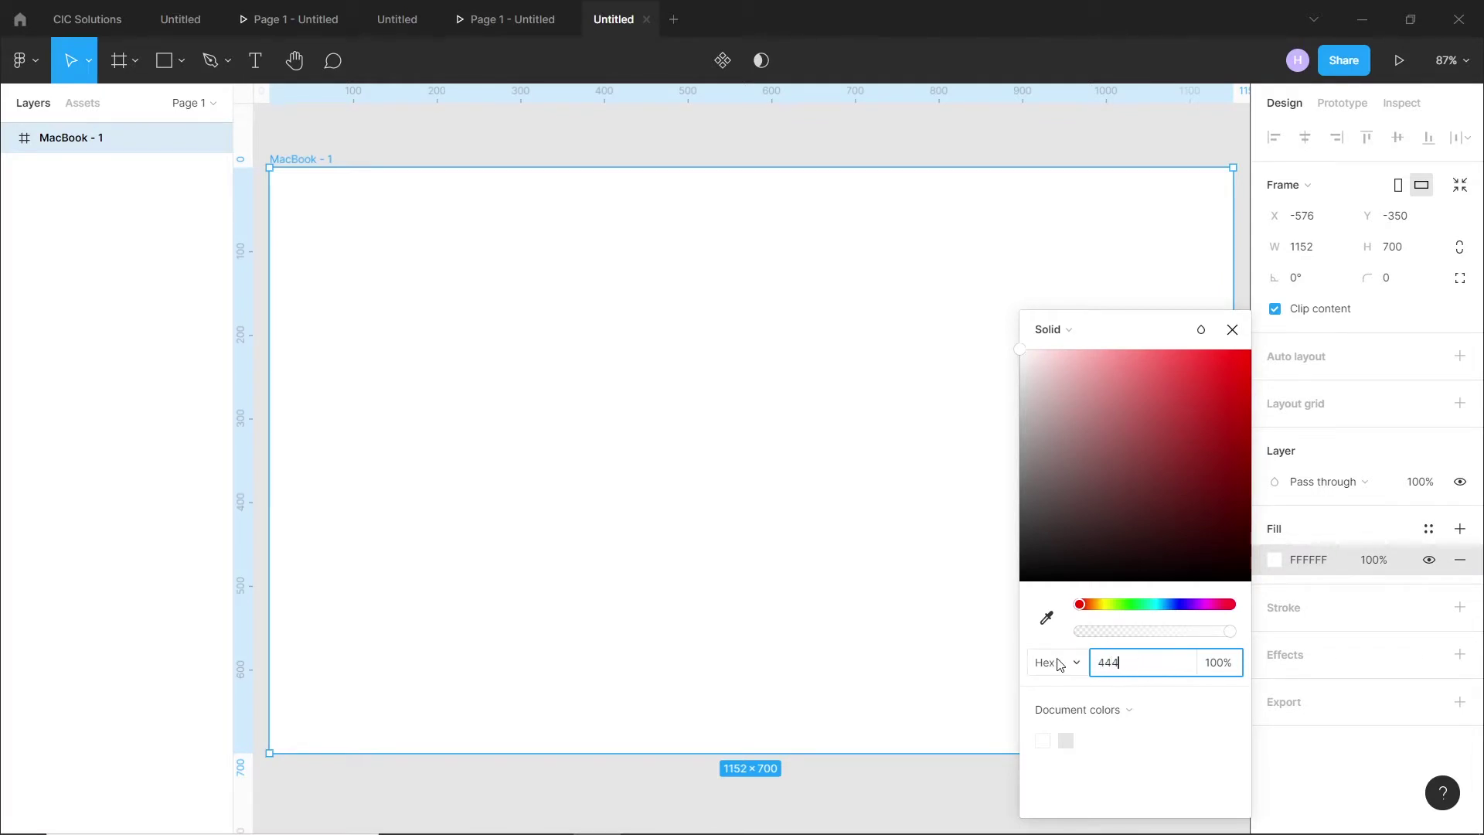
pyautogui.press('Return')
pyautogui.click(1232, 331)
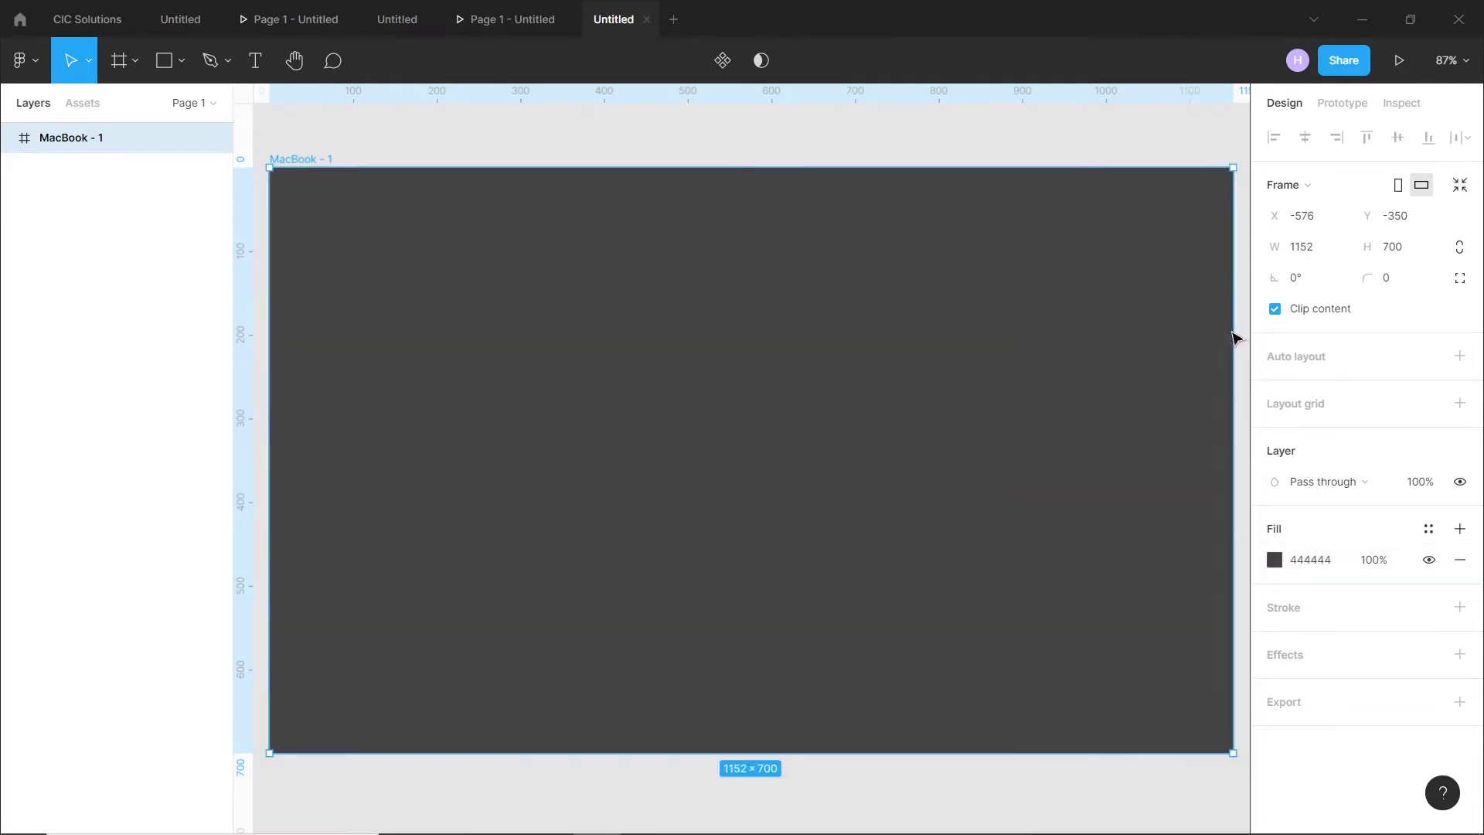
pyautogui.click(165, 62)
# Step: Draw a 300×60 rectangle centred horizontally and vertically in the frame
pyautogui.moveTo(576, 379); pyautogui.dragTo(802, 431)
pyautogui.hotkey('shift', 'Right')
pyautogui.hotkey('shift', 'Right')
pyautogui.press('Right')
pyautogui.press('Right')
pyautogui.press('Right')
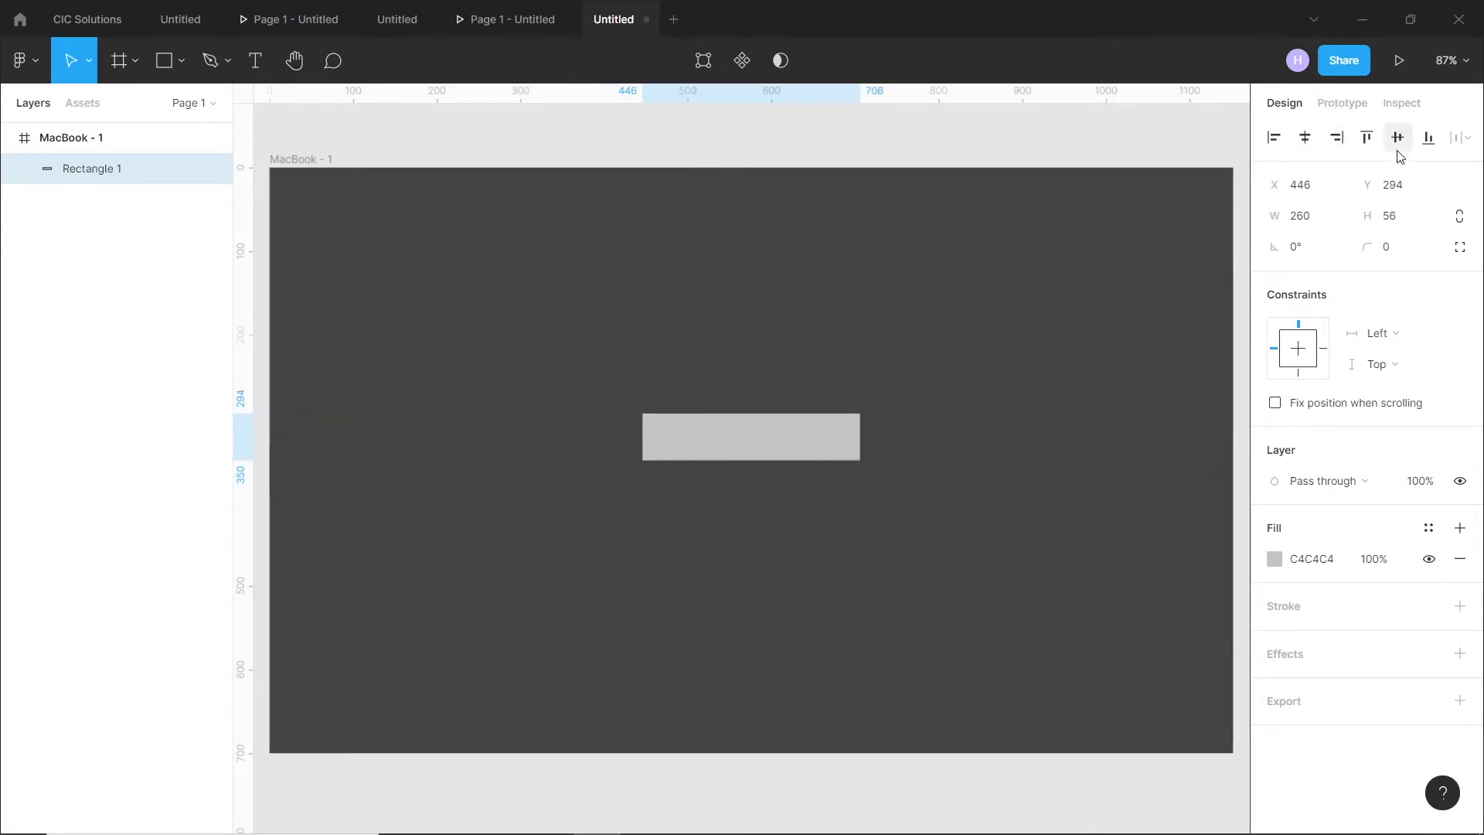
pyautogui.hotkey('shift', 'Down')
pyautogui.hotkey('shift', 'Down')
pyautogui.press('Down')
pyautogui.press('Down')
pyautogui.press('Down')
pyautogui.click(1325, 225)
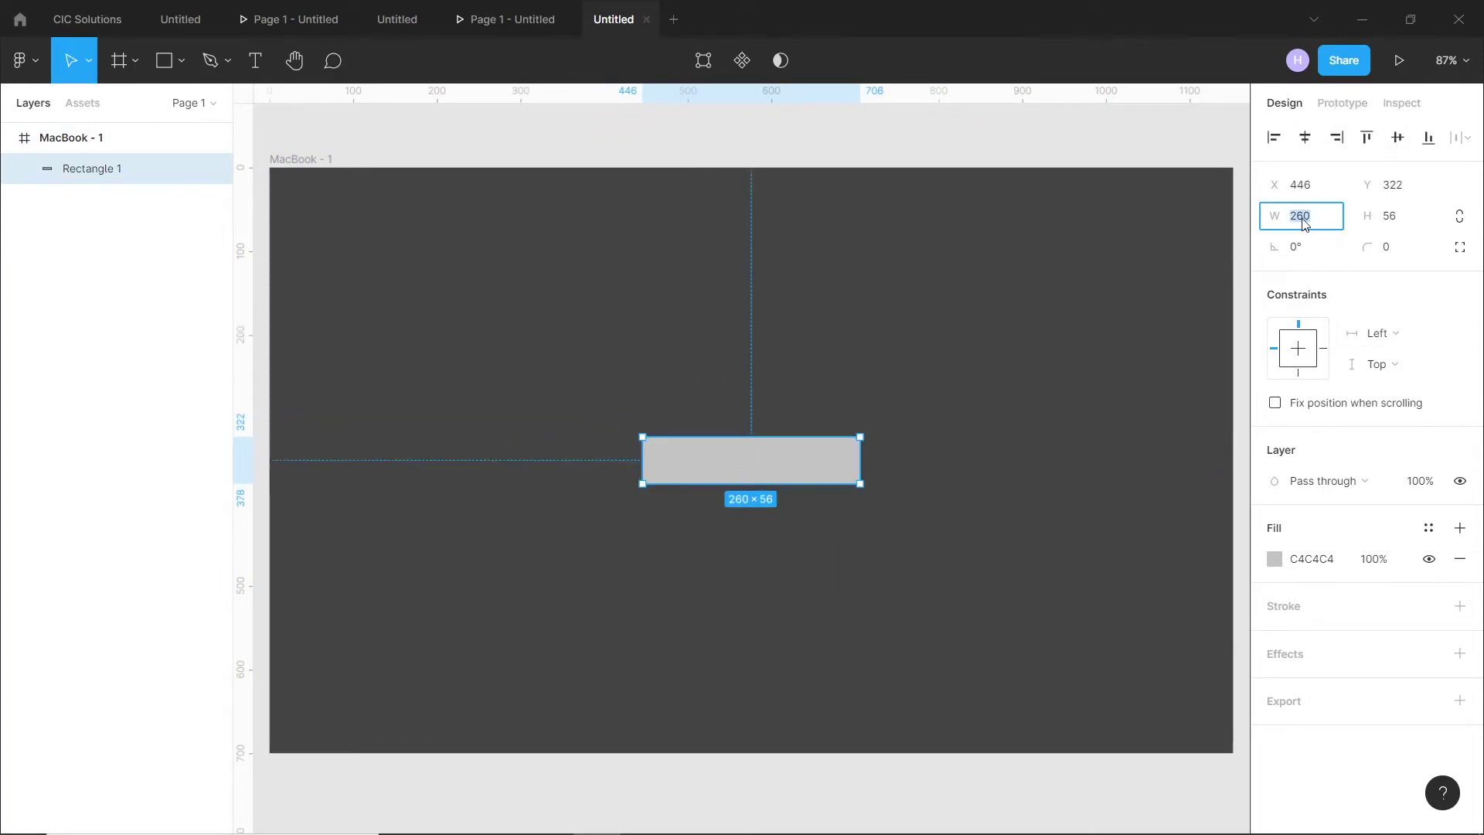
pyautogui.write('300')
pyautogui.press('Tab')
pyautogui.write('60')
pyautogui.press('Return')
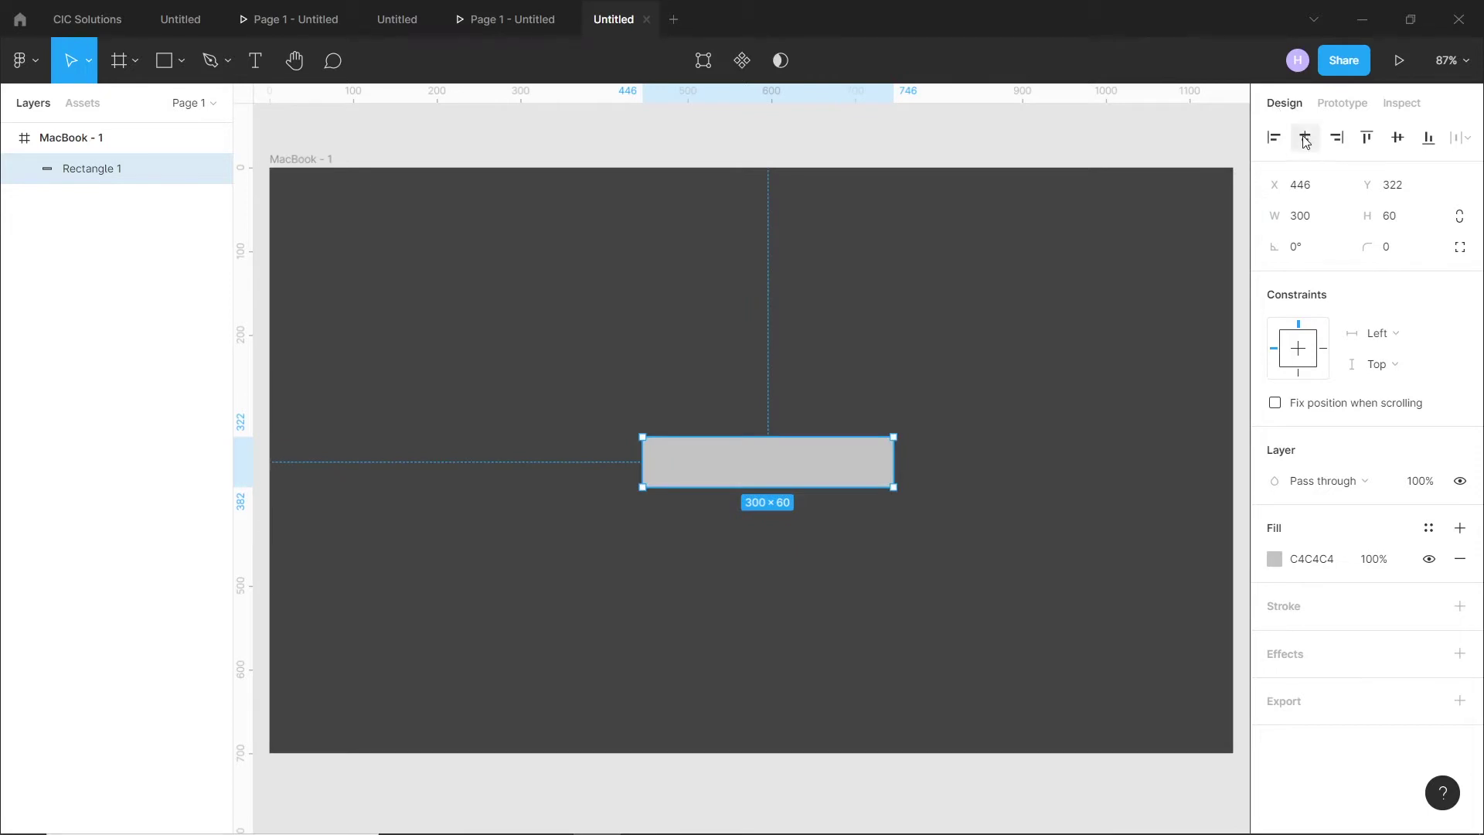
pyautogui.click(1305, 139)
pyautogui.click(1398, 139)
# Step: Remove the rectangle's fill and give it a white FFFFFF stroke
pyautogui.click(1460, 558)
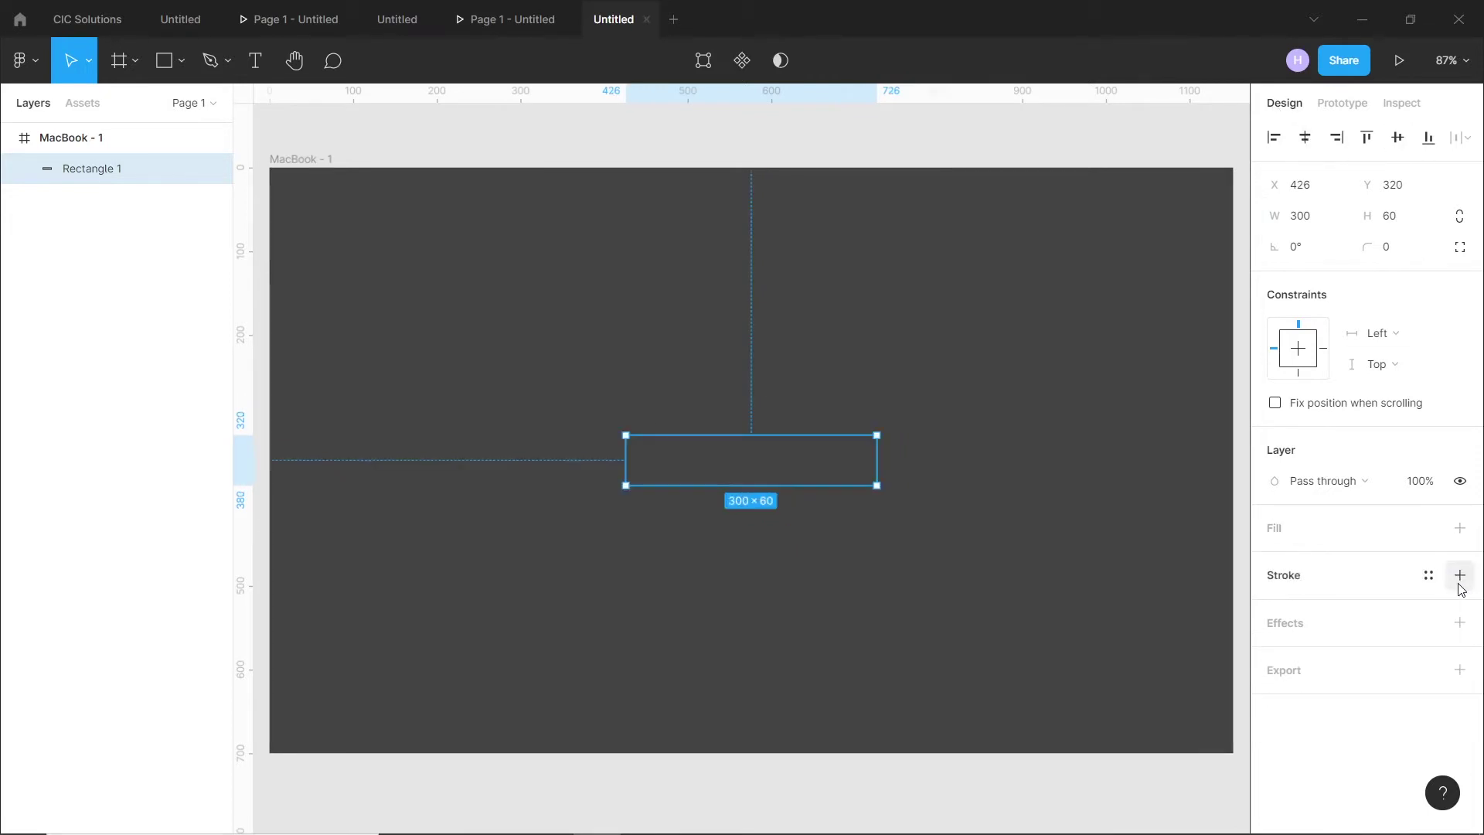
pyautogui.click(1460, 576)
pyautogui.click(1275, 606)
pyautogui.write('FFFFFF')
pyautogui.press('Return')
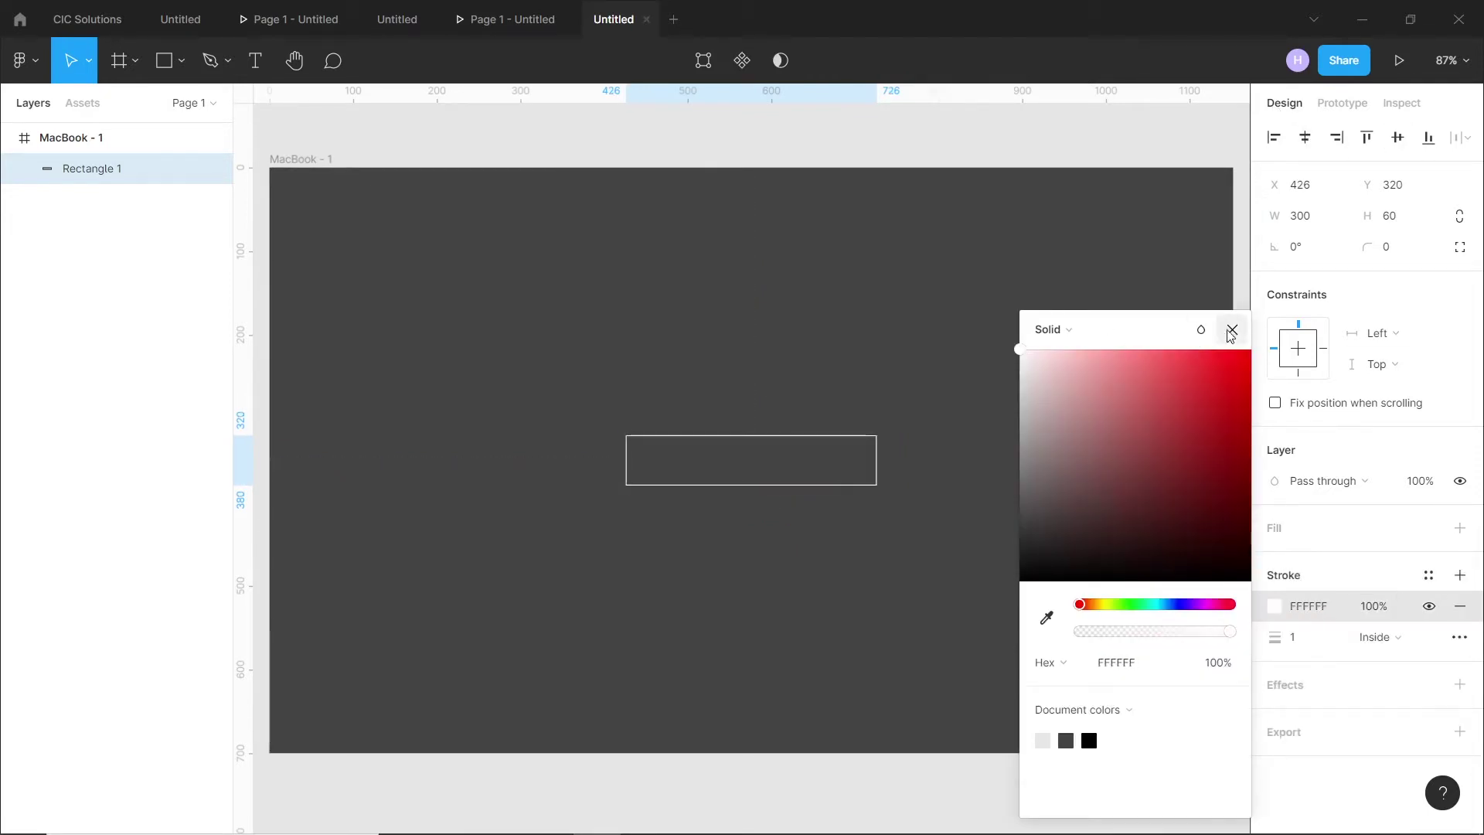
pyautogui.click(1232, 330)
# Step: Duplicate the outlined rectangle below the original and make its stroke yellow FFC700
pyautogui.click(806, 410)
pyautogui.moveTo(791, 456); pyautogui.dragTo(825, 543)
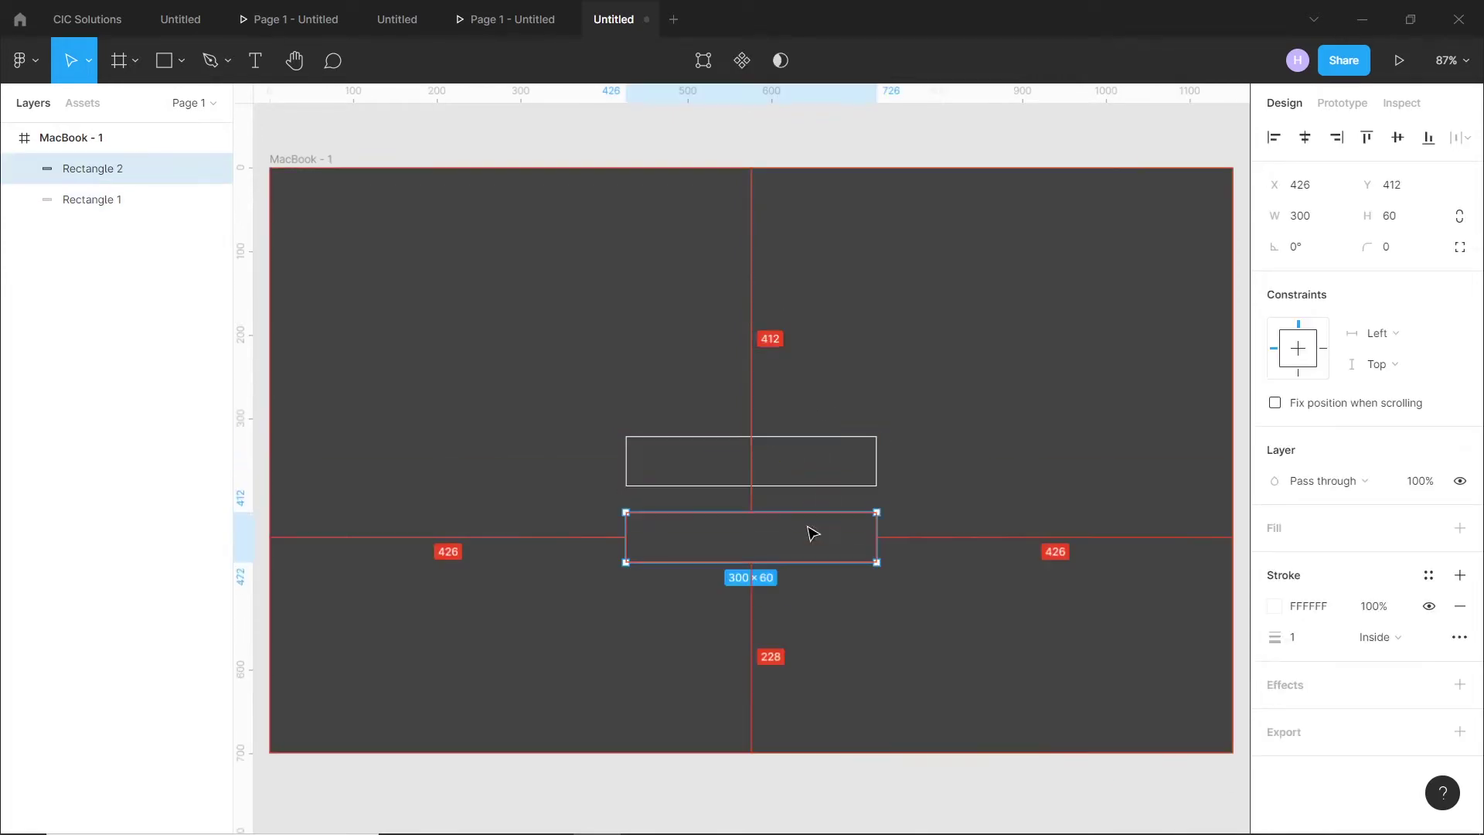
pyautogui.click(1277, 607)
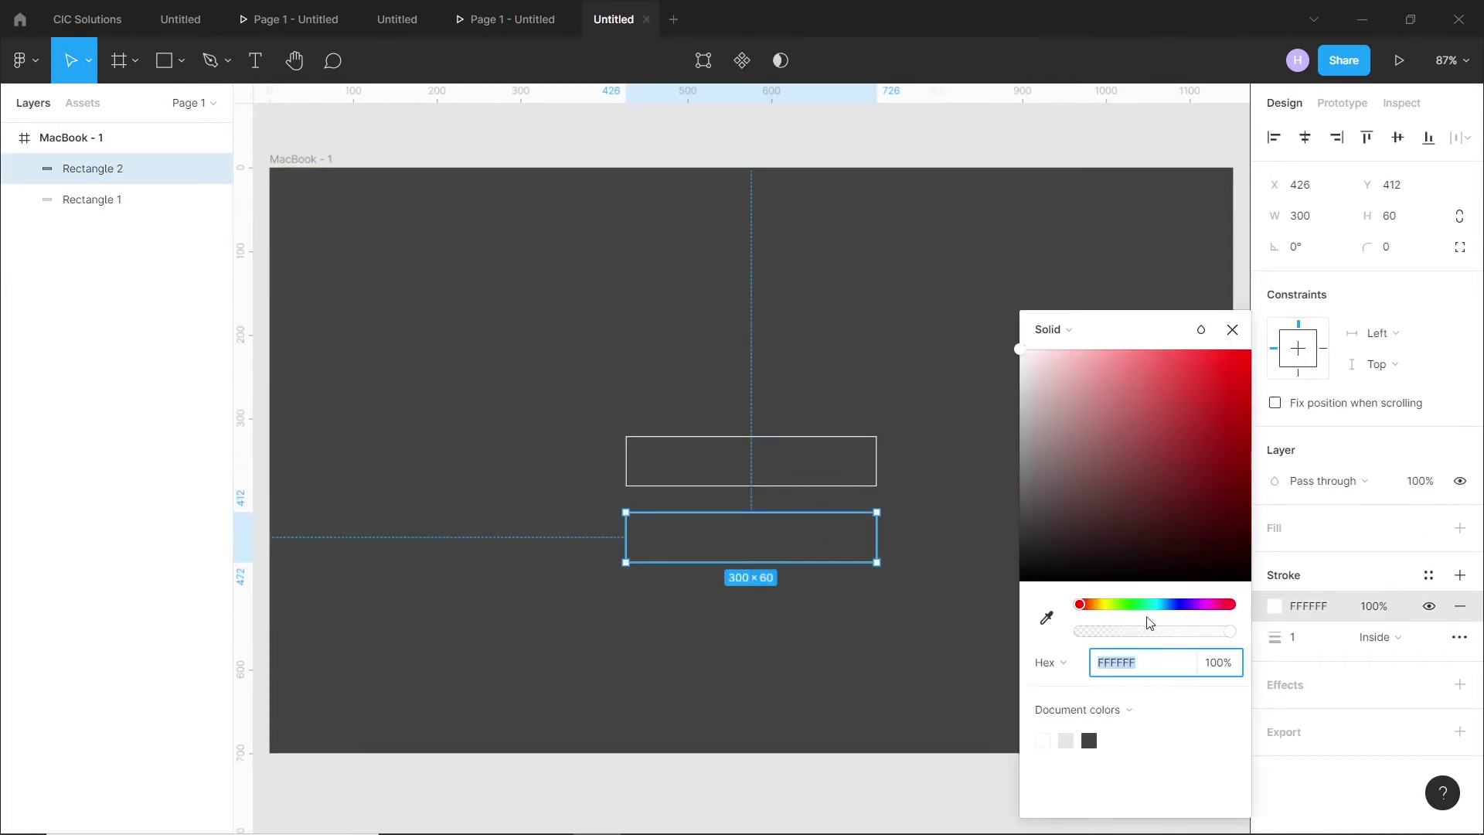
pyautogui.moveTo(1087, 608); pyautogui.dragTo(1104, 611)
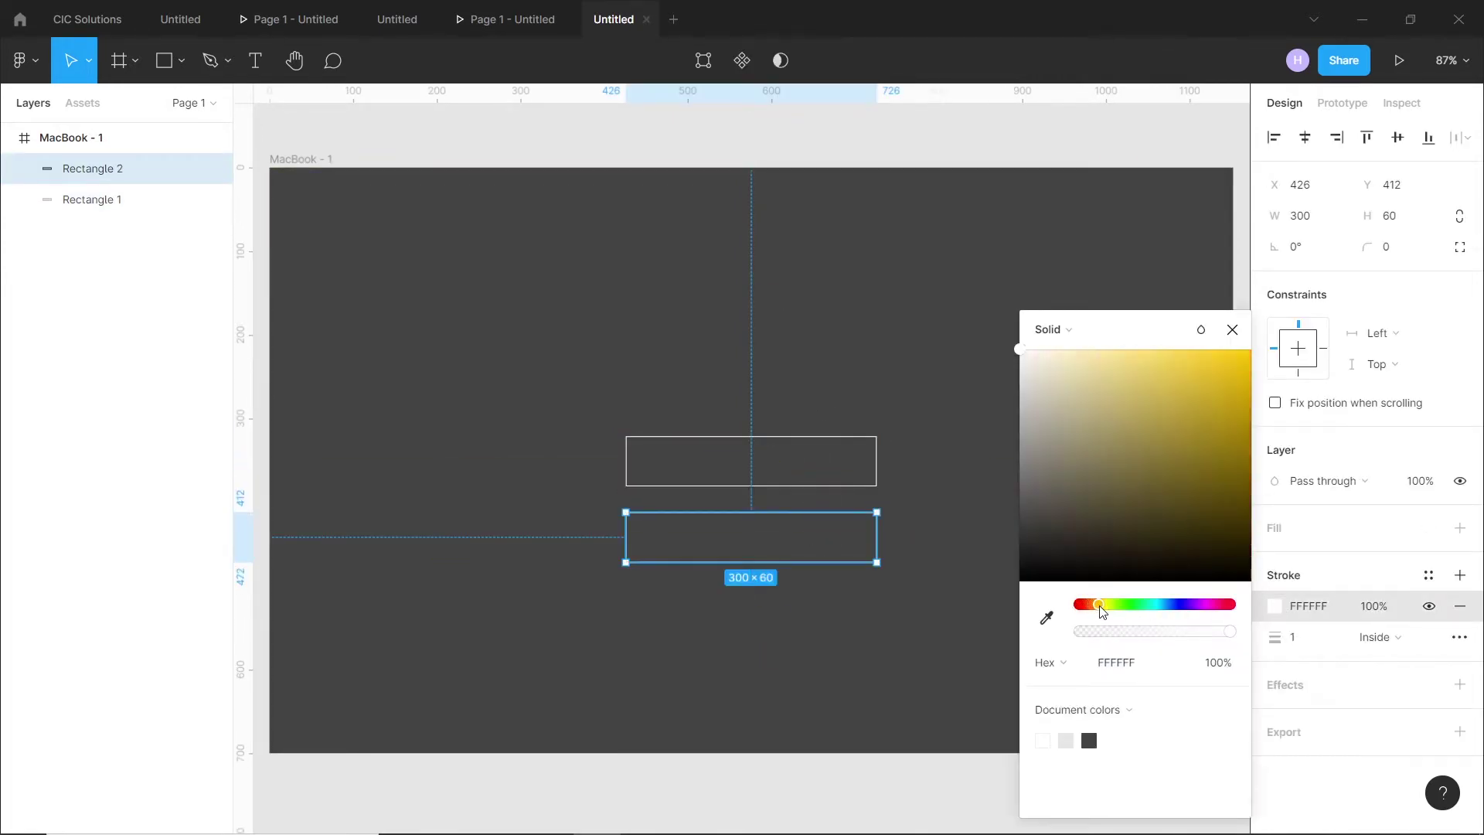
pyautogui.moveTo(1199, 401); pyautogui.dragTo(1276, 303)
pyautogui.click(1123, 663)
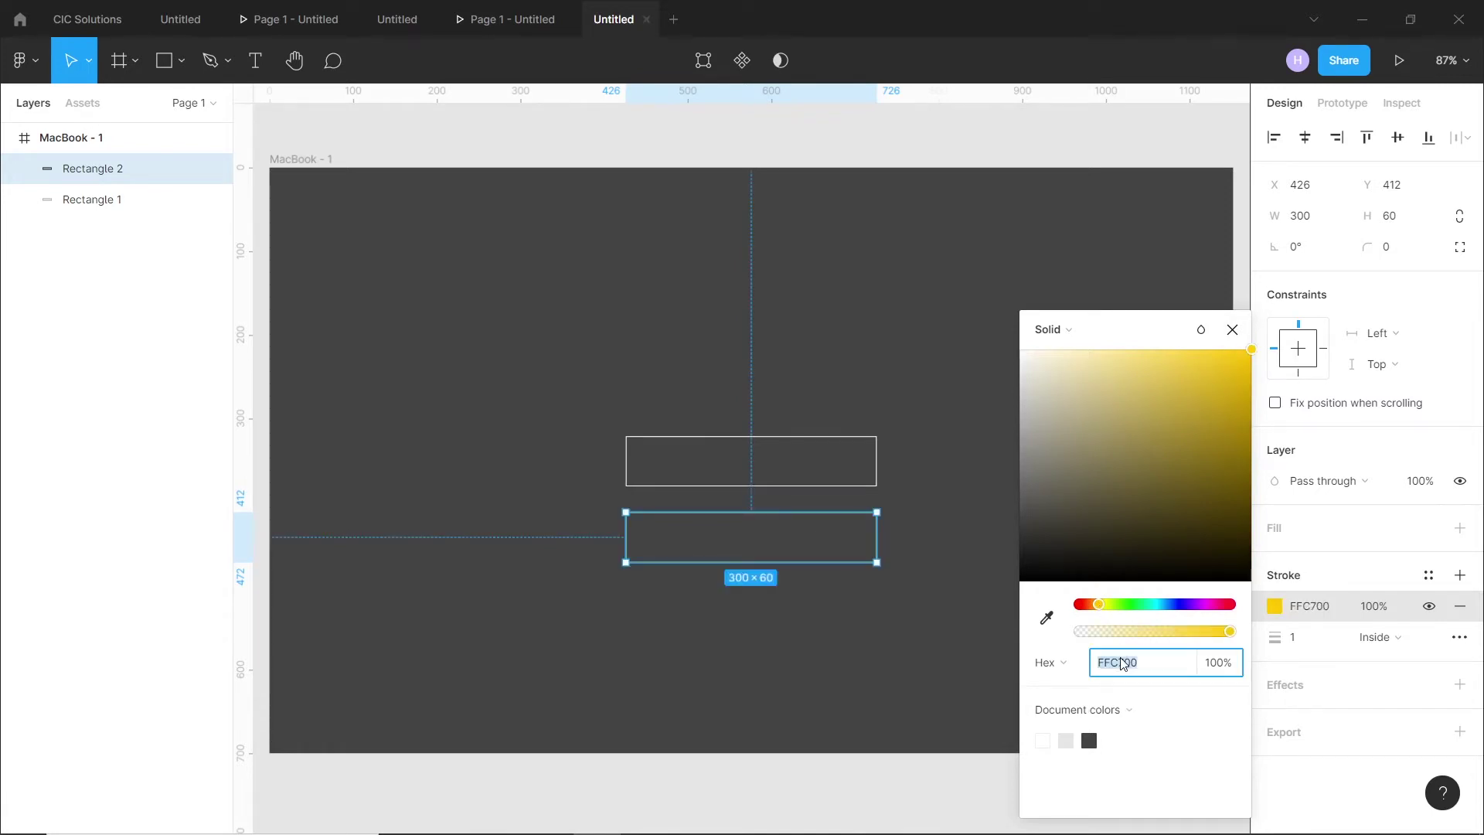
pyautogui.click(1234, 329)
# Step: Replace the copy's stroke with a solid FFC700 yellow fill
pyautogui.click(1459, 606)
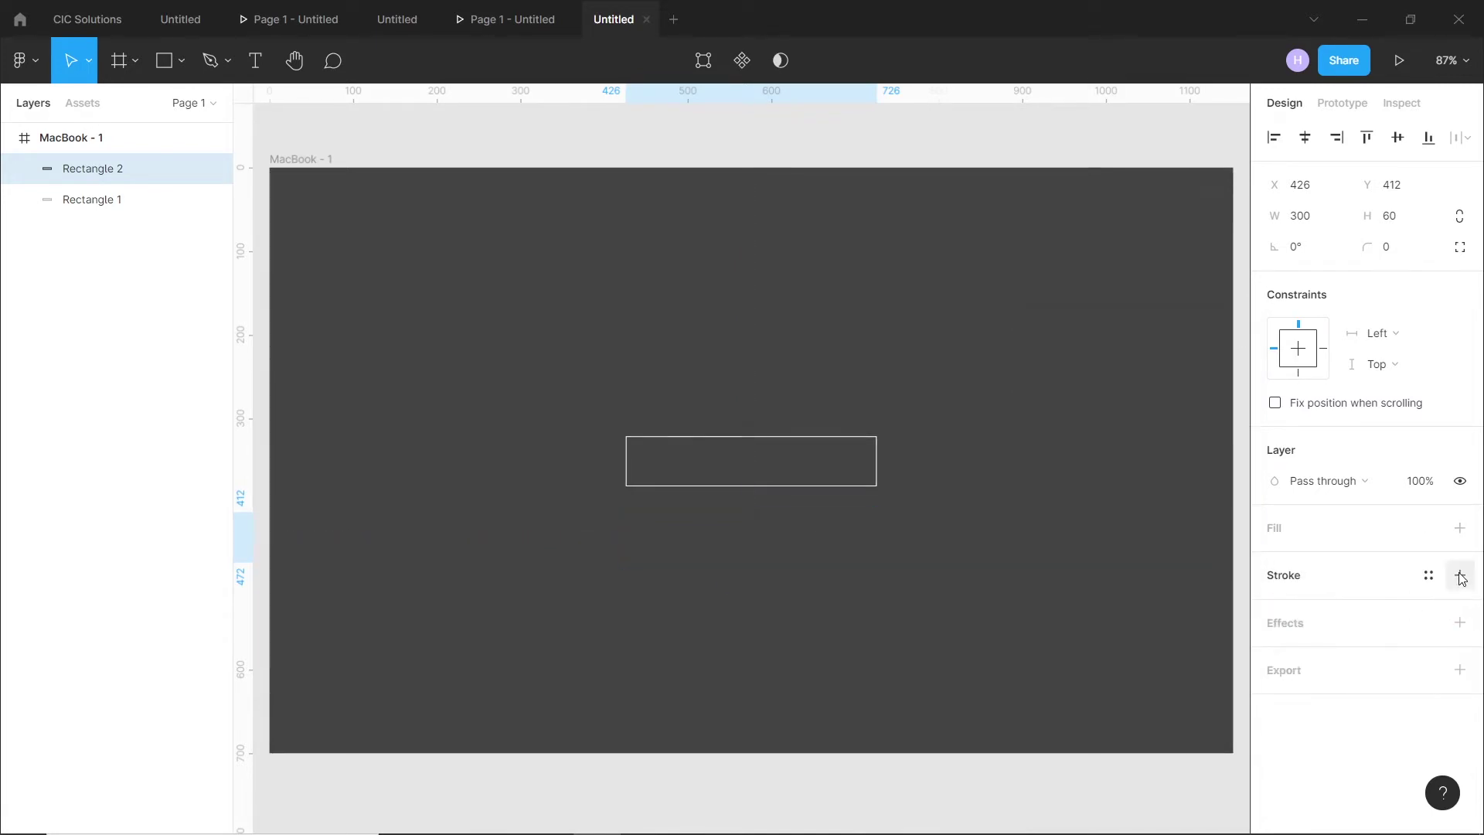
pyautogui.click(1460, 528)
pyautogui.click(1274, 559)
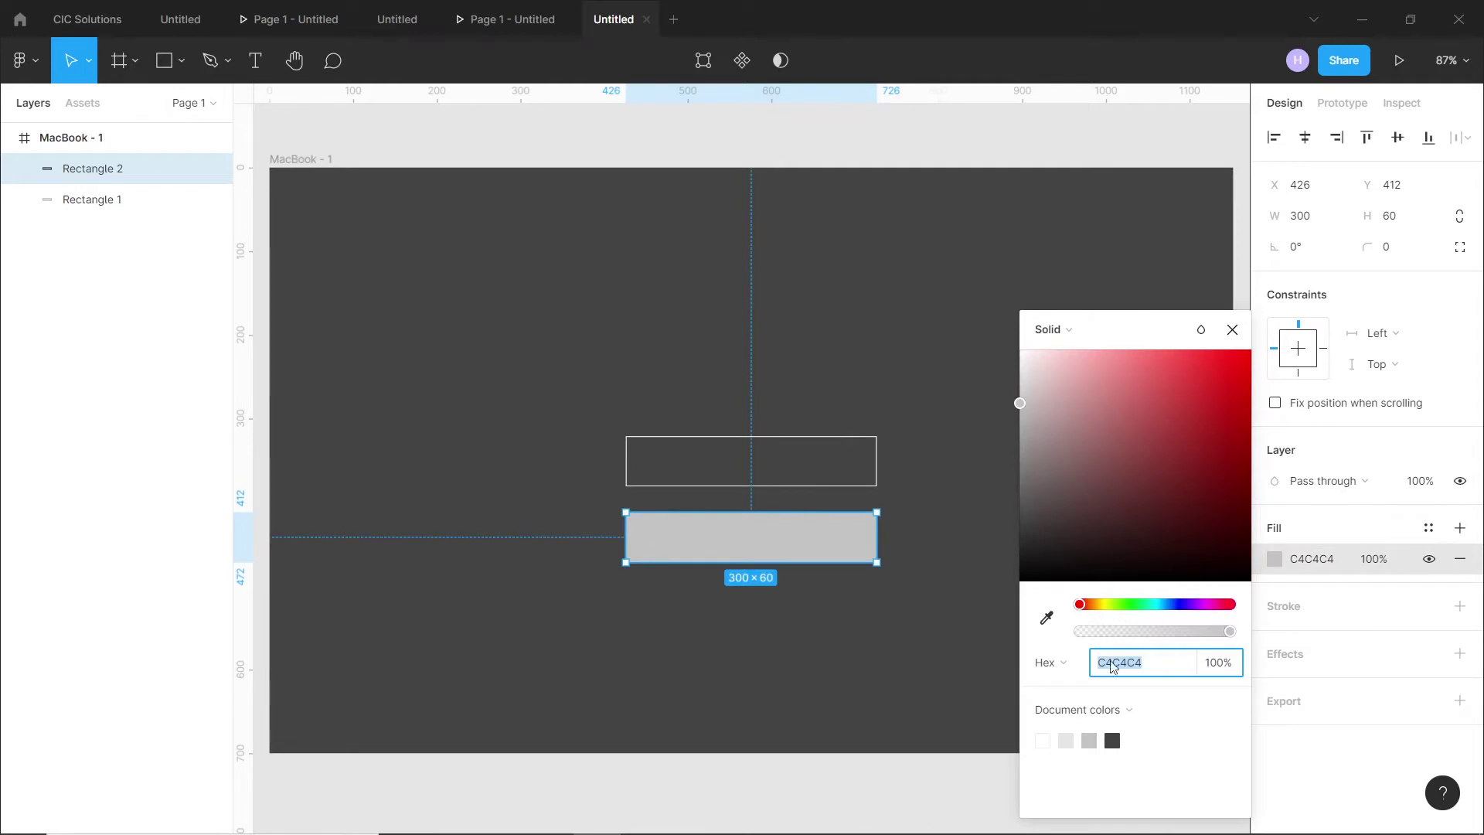
pyautogui.write('FFC700')
pyautogui.press('Return')
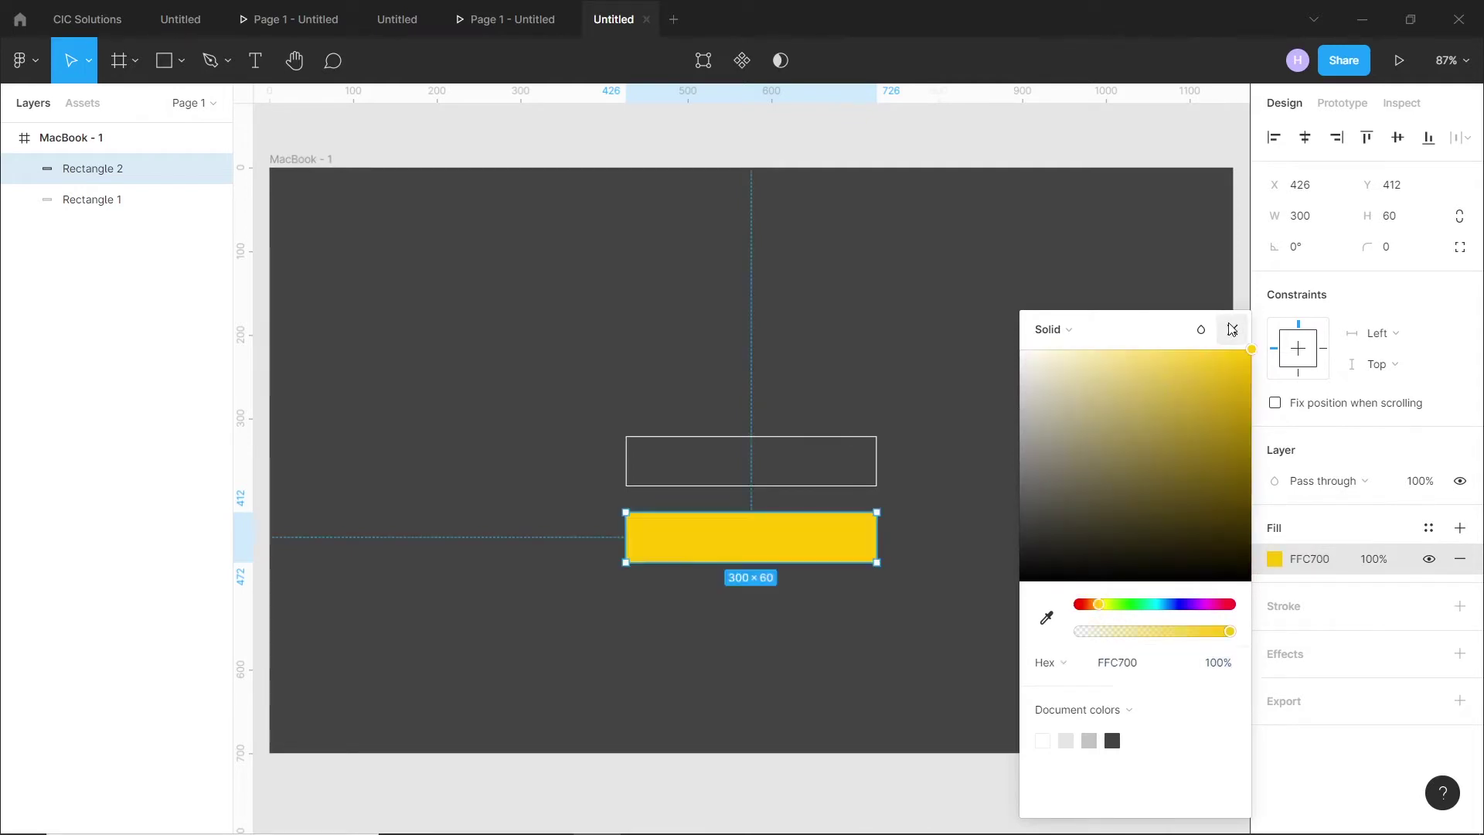
pyautogui.click(1232, 329)
pyautogui.click(1393, 252)
pyautogui.write('3')
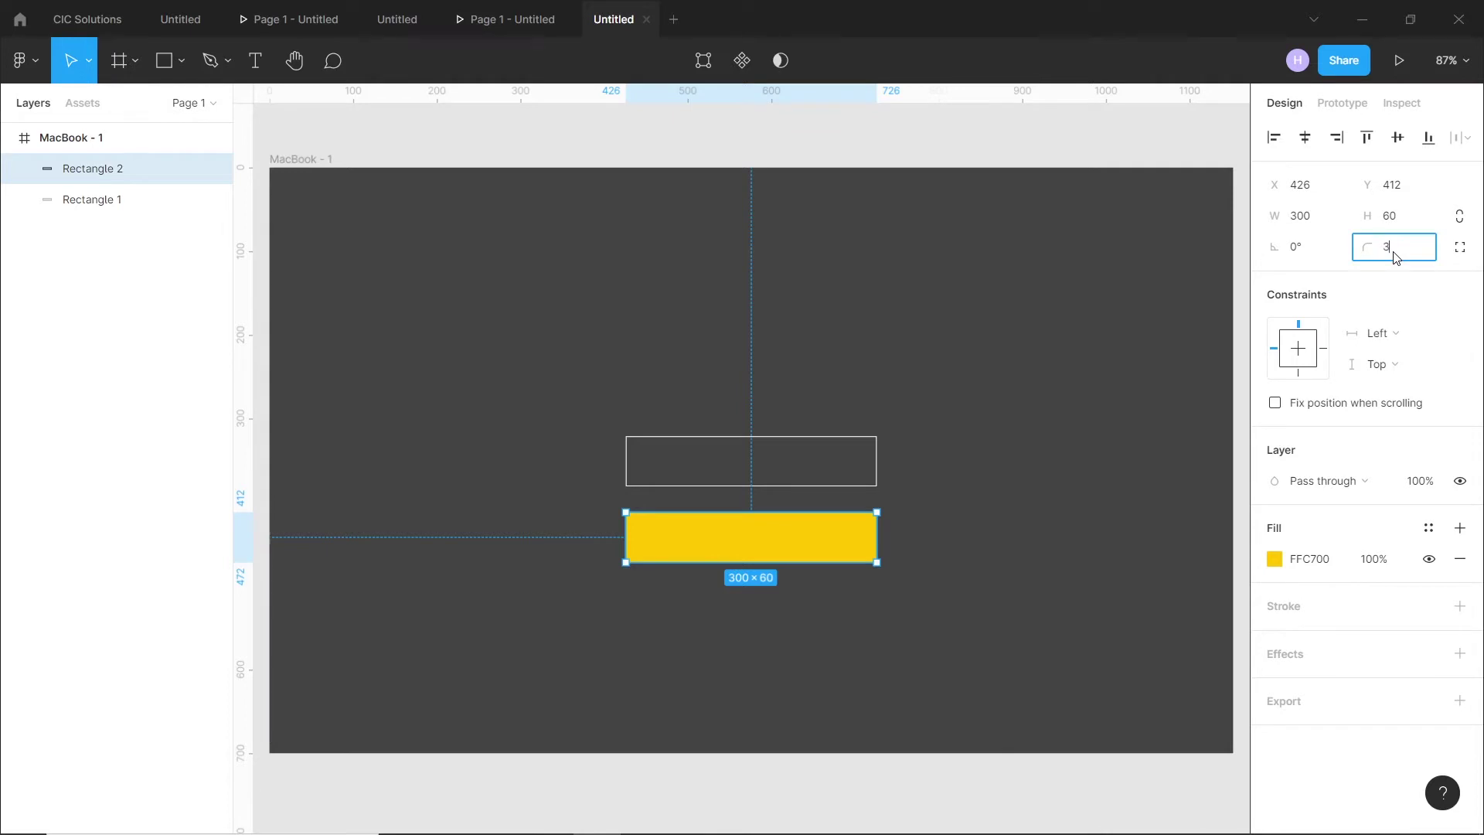
# Step: Make the copy a 60×60 circle with radius 30 at the outline's left end
pyautogui.write('0')
pyautogui.press('Return')
pyautogui.write('60')
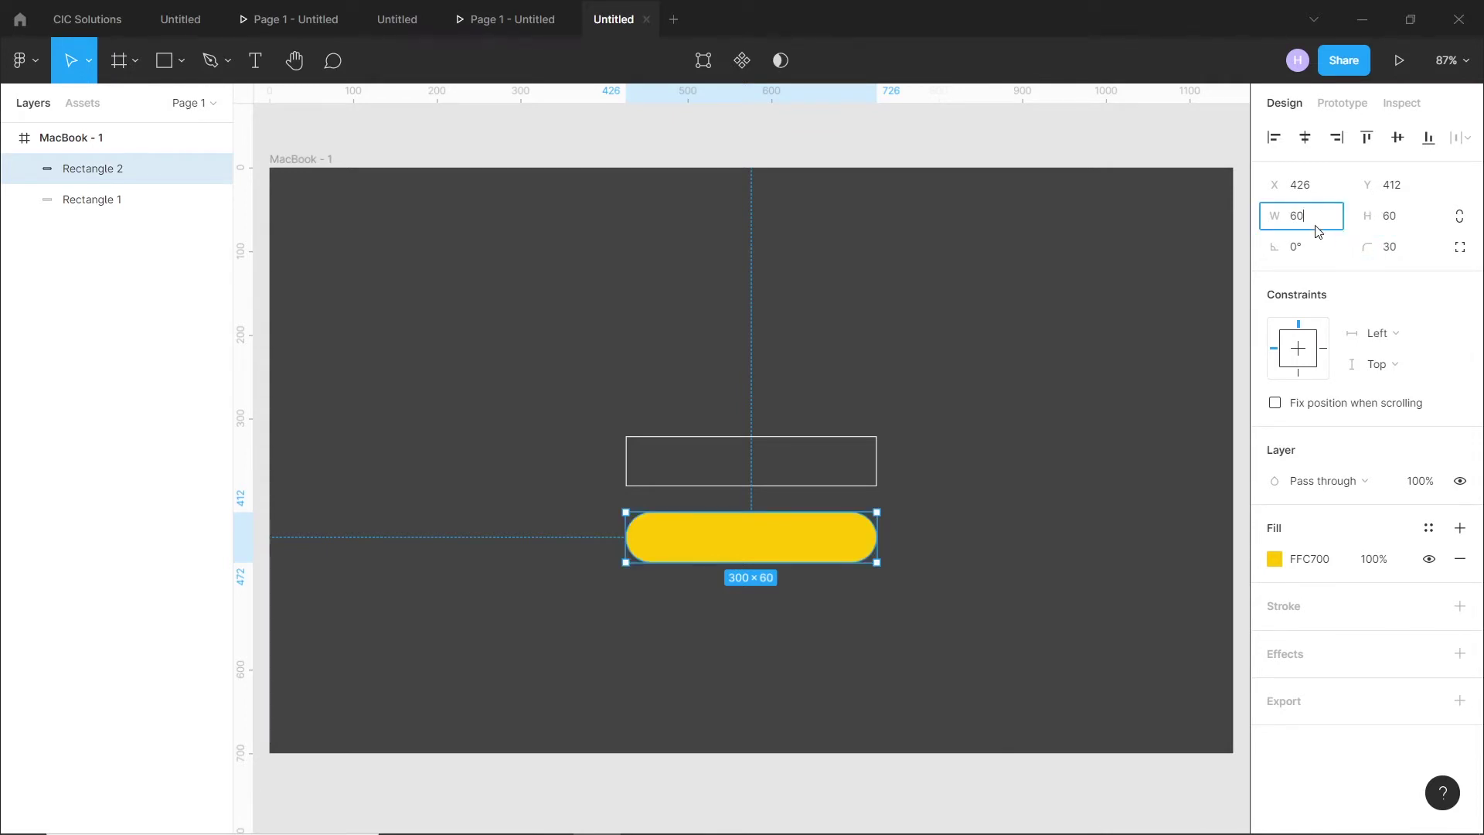
pyautogui.press('Return')
pyautogui.moveTo(667, 551); pyautogui.dragTo(669, 475)
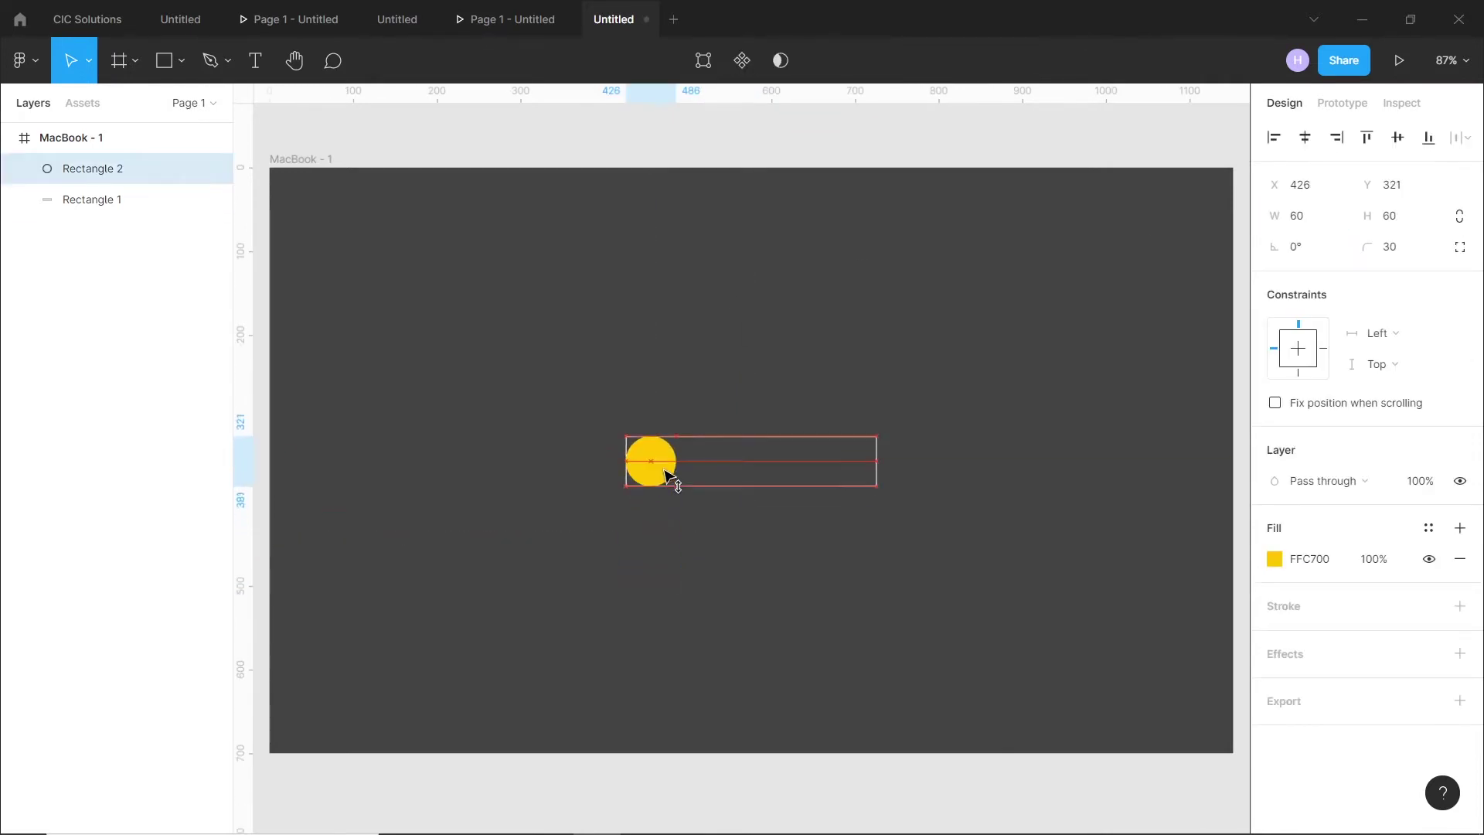
pyautogui.click(550, 460)
# Step: Add a text box on the frame set in Montserrat Bold at size 24
pyautogui.click(255, 60)
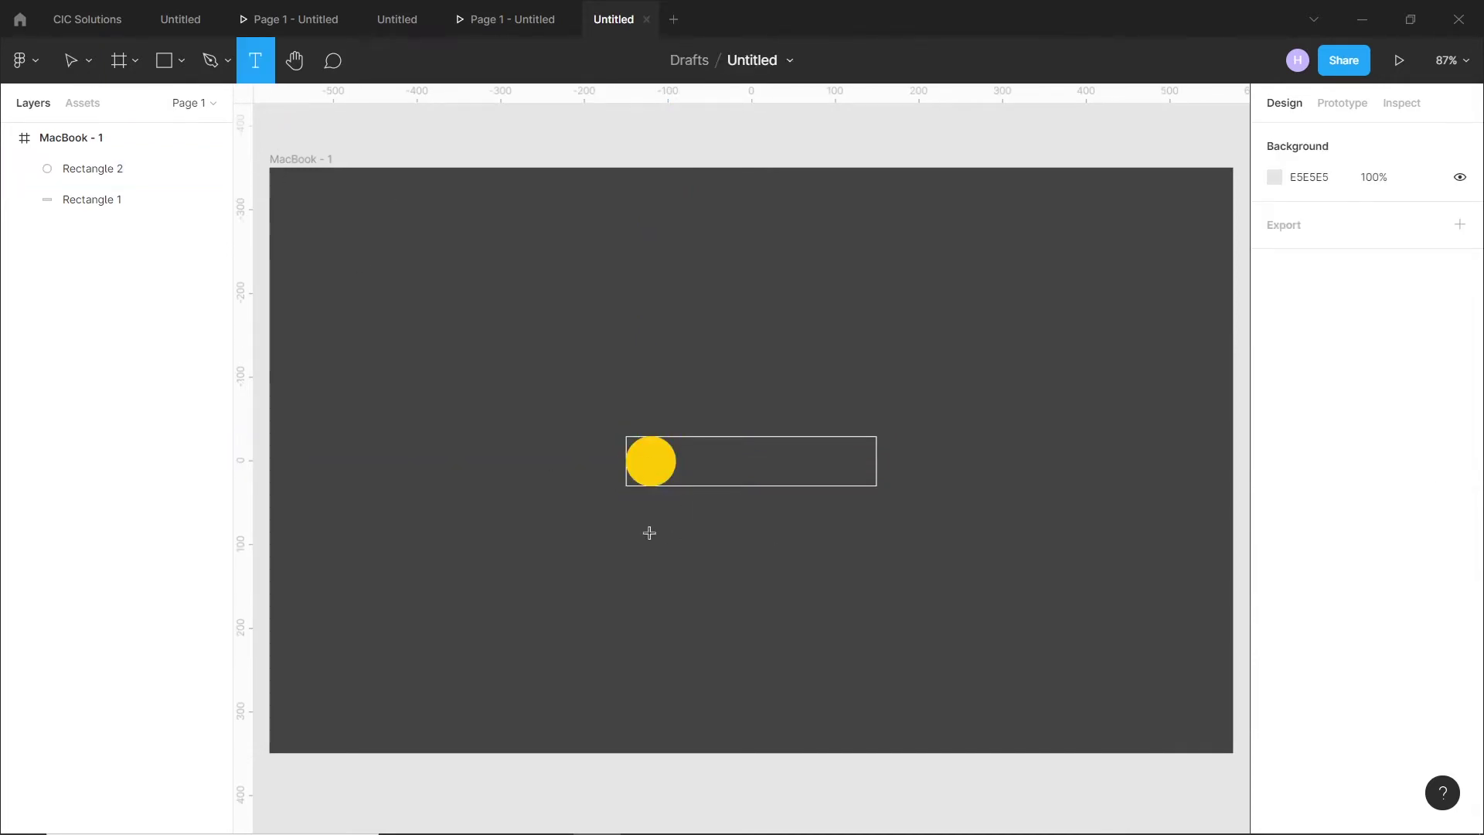
pyautogui.click(650, 534)
pyautogui.write("Let's Talk")
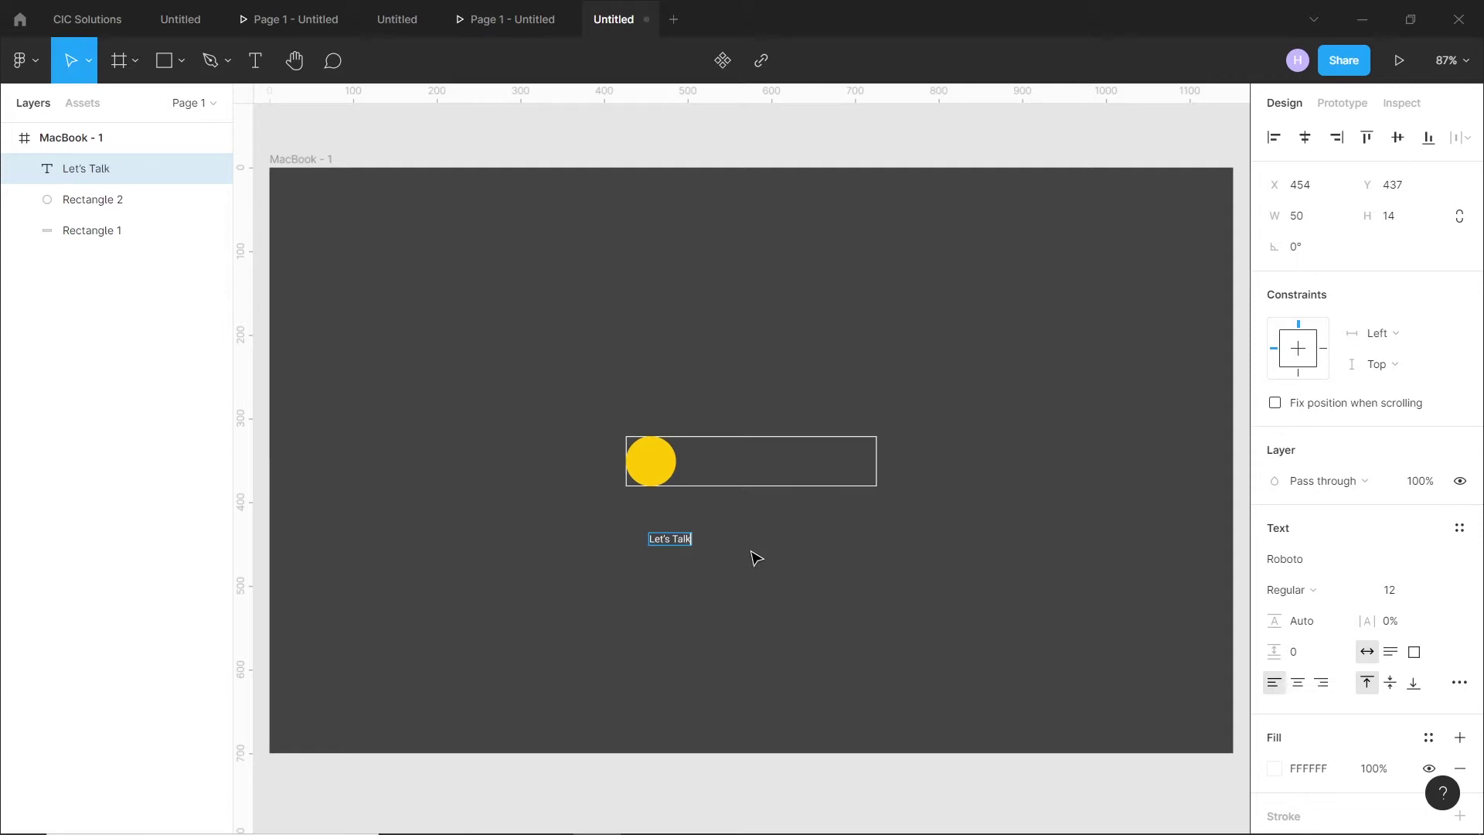
pyautogui.click(1392, 590)
pyautogui.write('4')
pyautogui.press('Return')
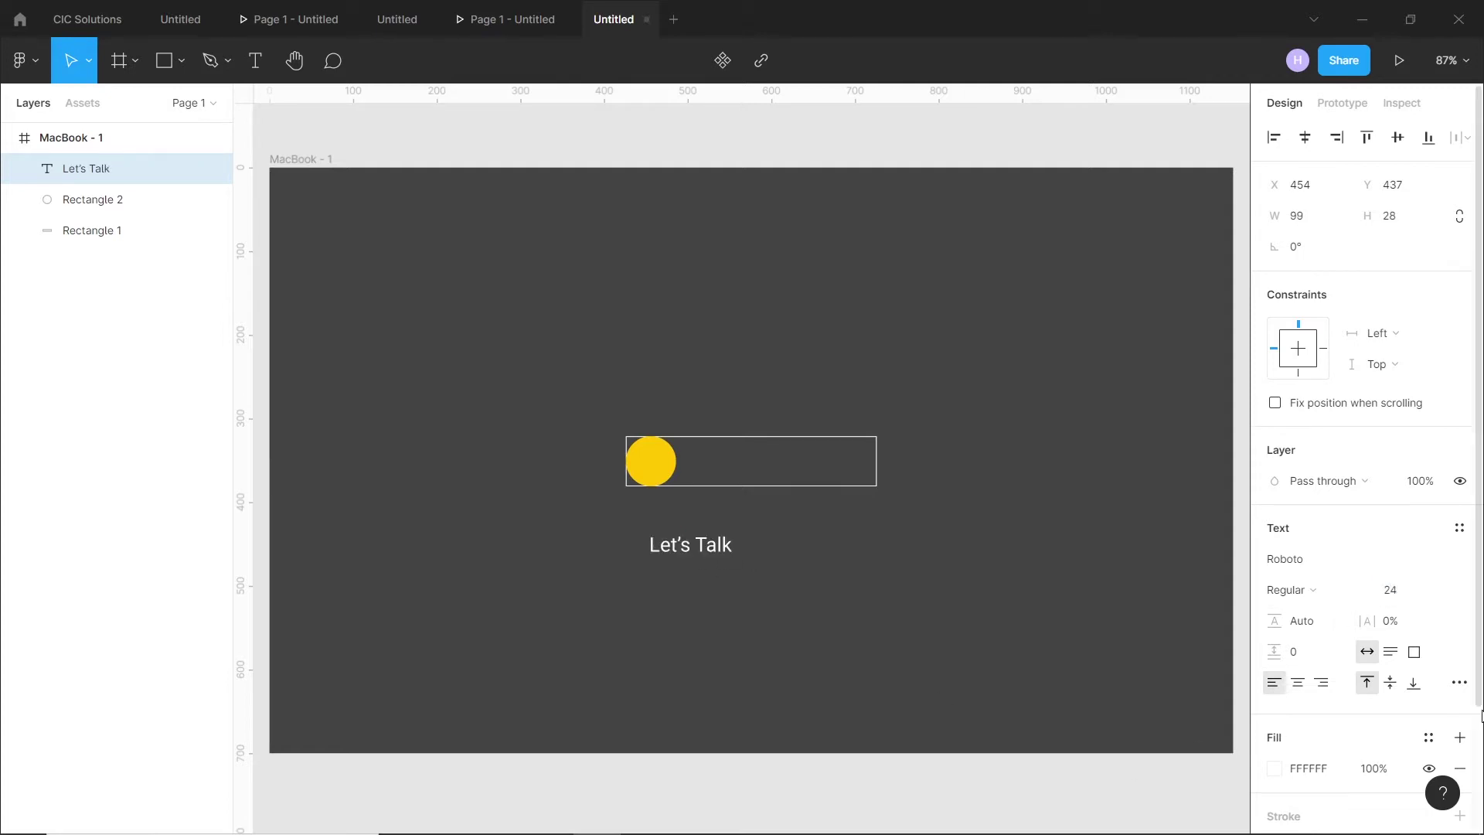
pyautogui.click(1312, 570)
pyautogui.write('Monts')
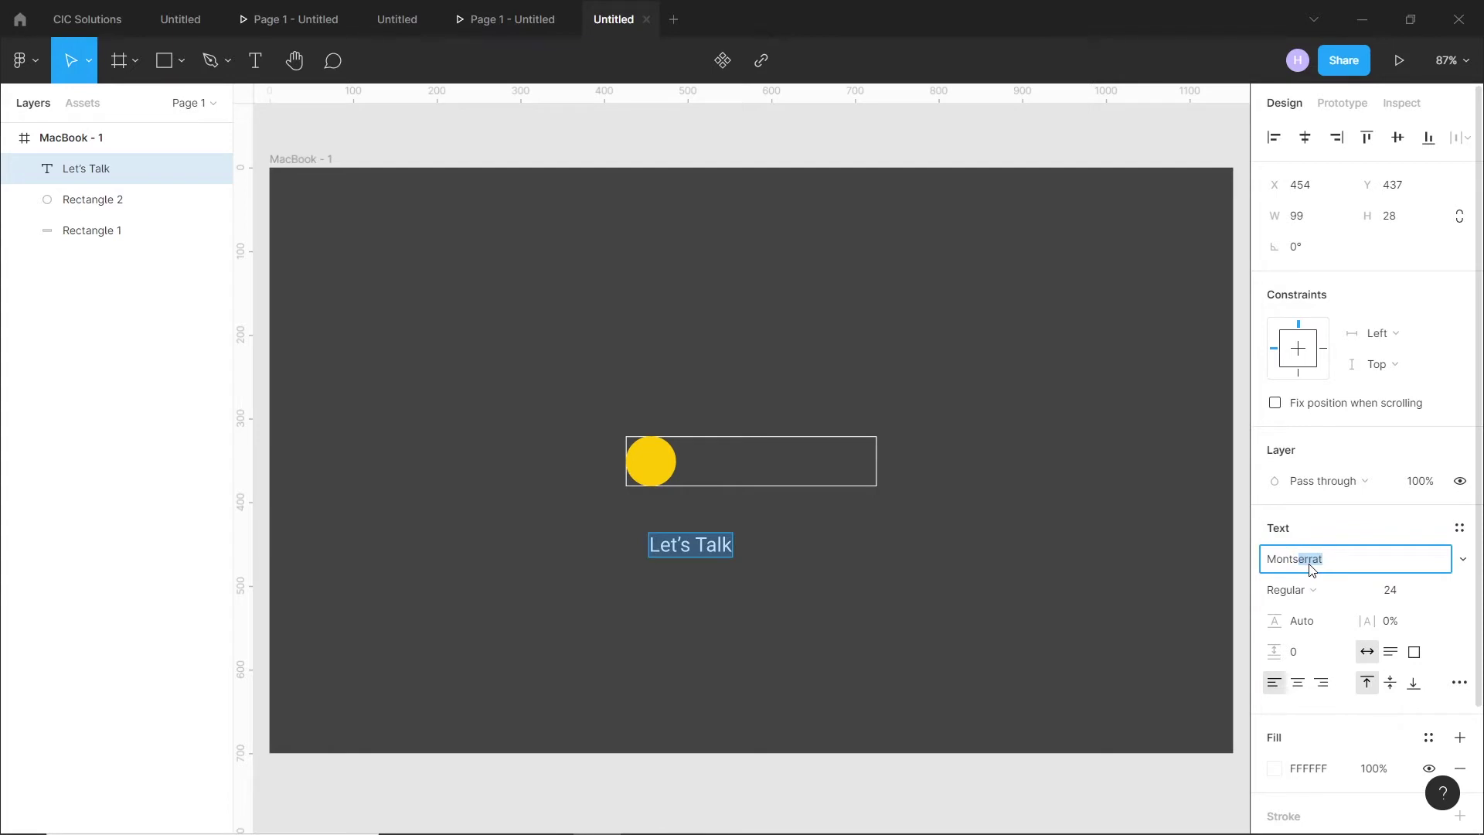
pyautogui.press('Return')
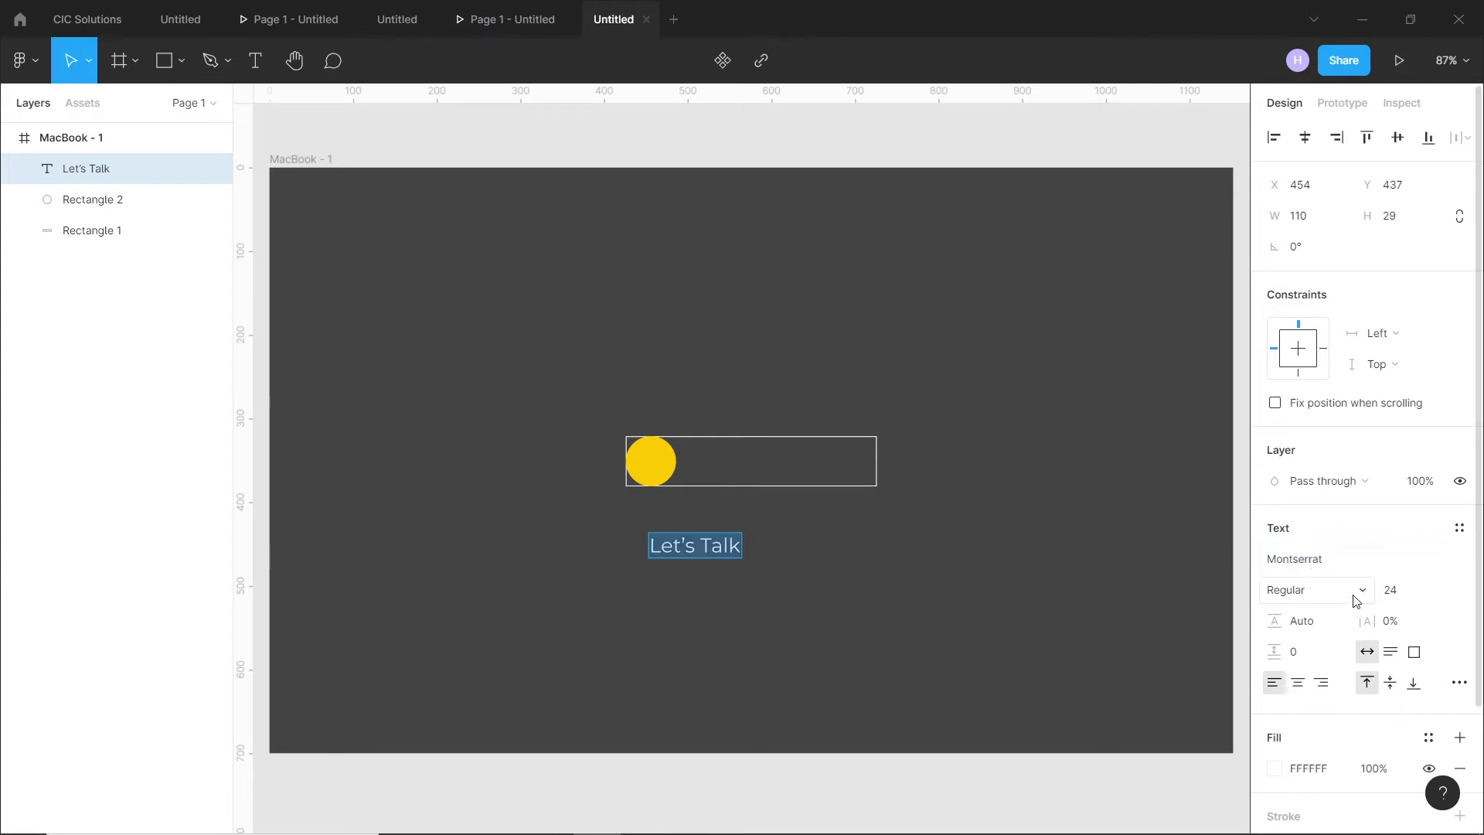
pyautogui.click(1315, 590)
pyautogui.click(1312, 532)
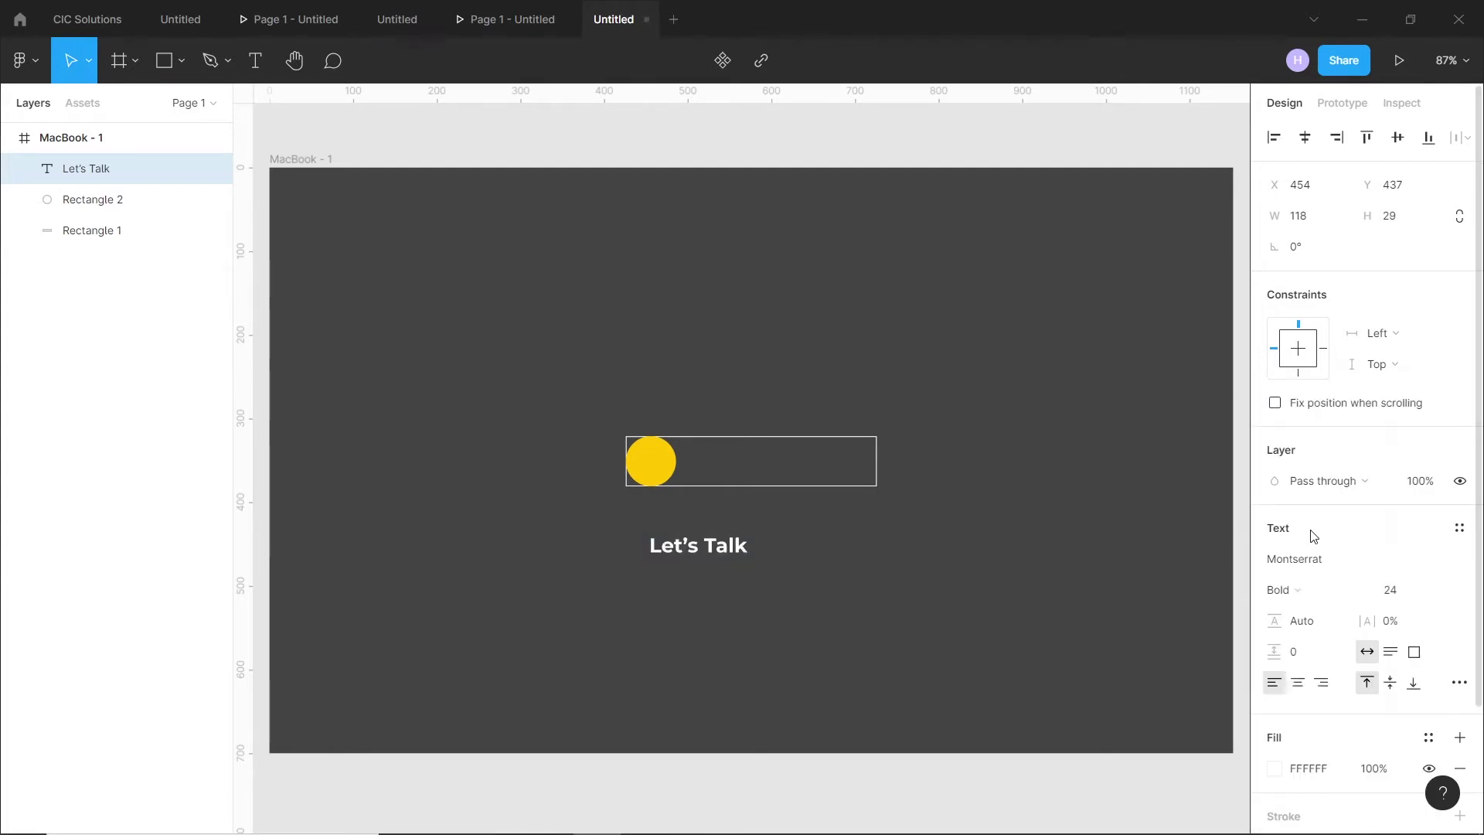
# Step: Make the text all capitals with 30% letter spacing
pyautogui.click(1459, 682)
pyautogui.click(1136, 705)
pyautogui.press('Return')
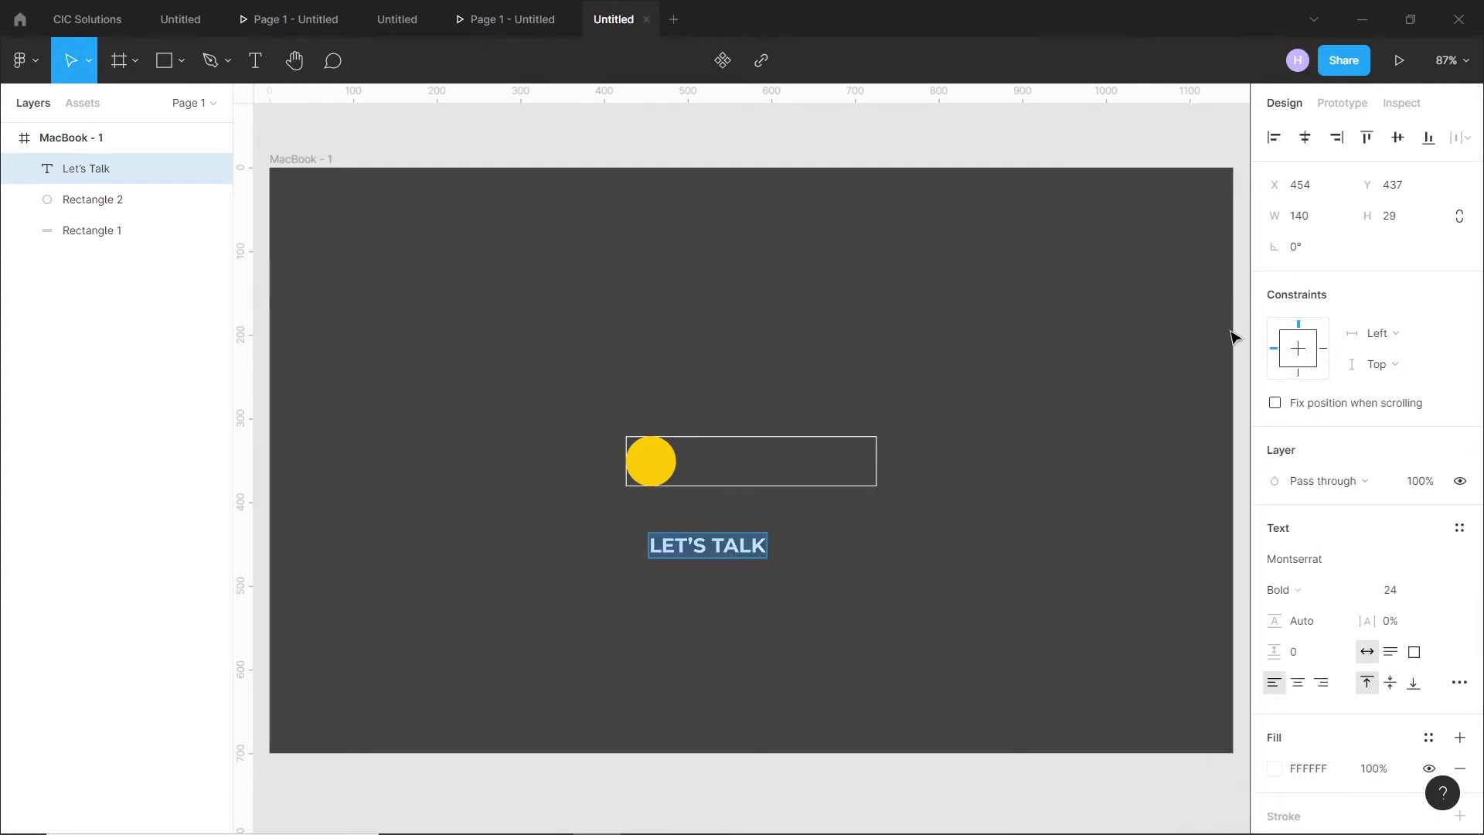
pyautogui.write('30')
pyautogui.press('Return')
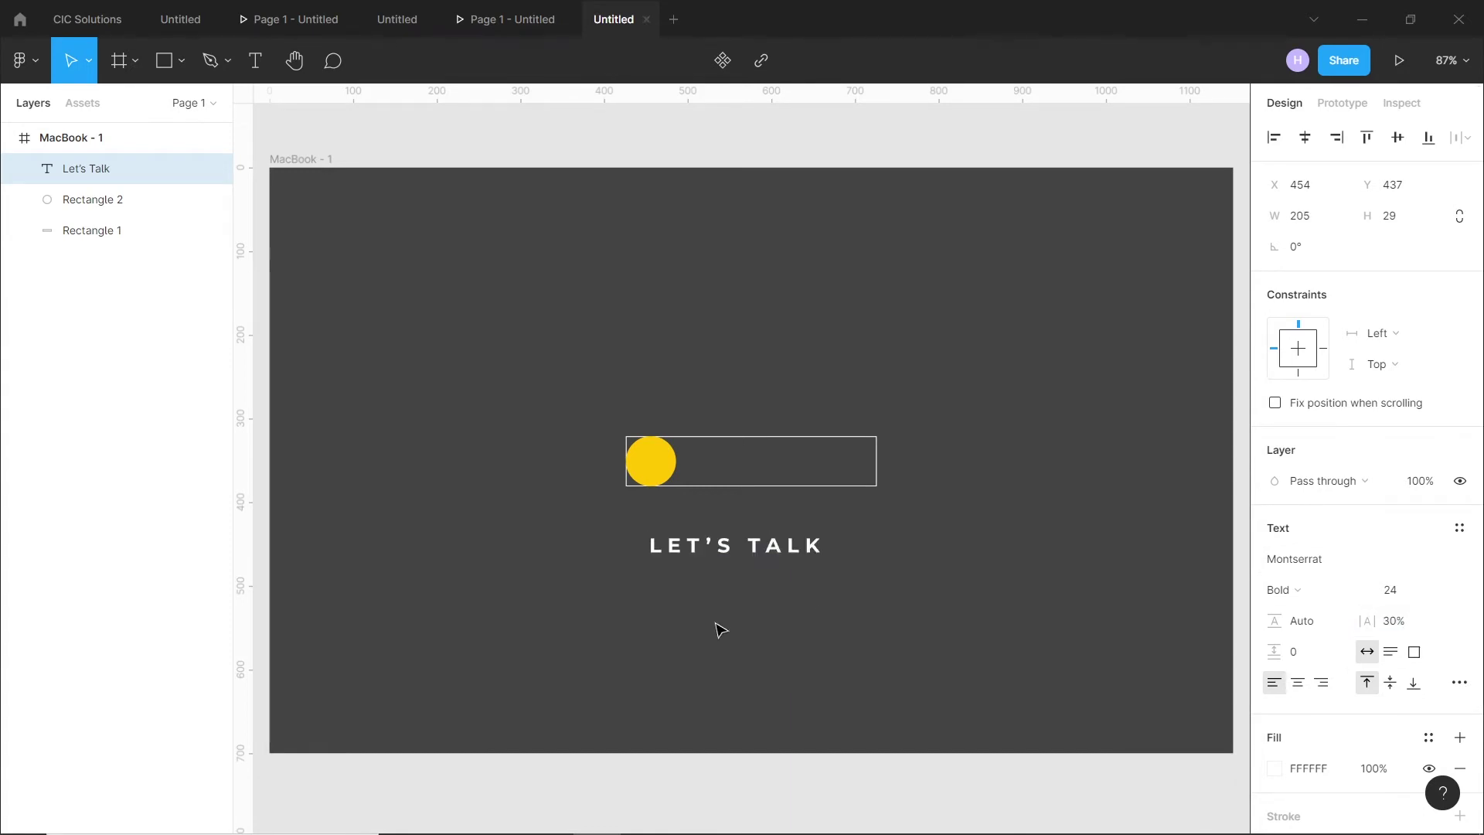
# Step: Move the LET'S TALK text up inside the button outline beside the circle
pyautogui.moveTo(714, 553); pyautogui.dragTo(717, 468)
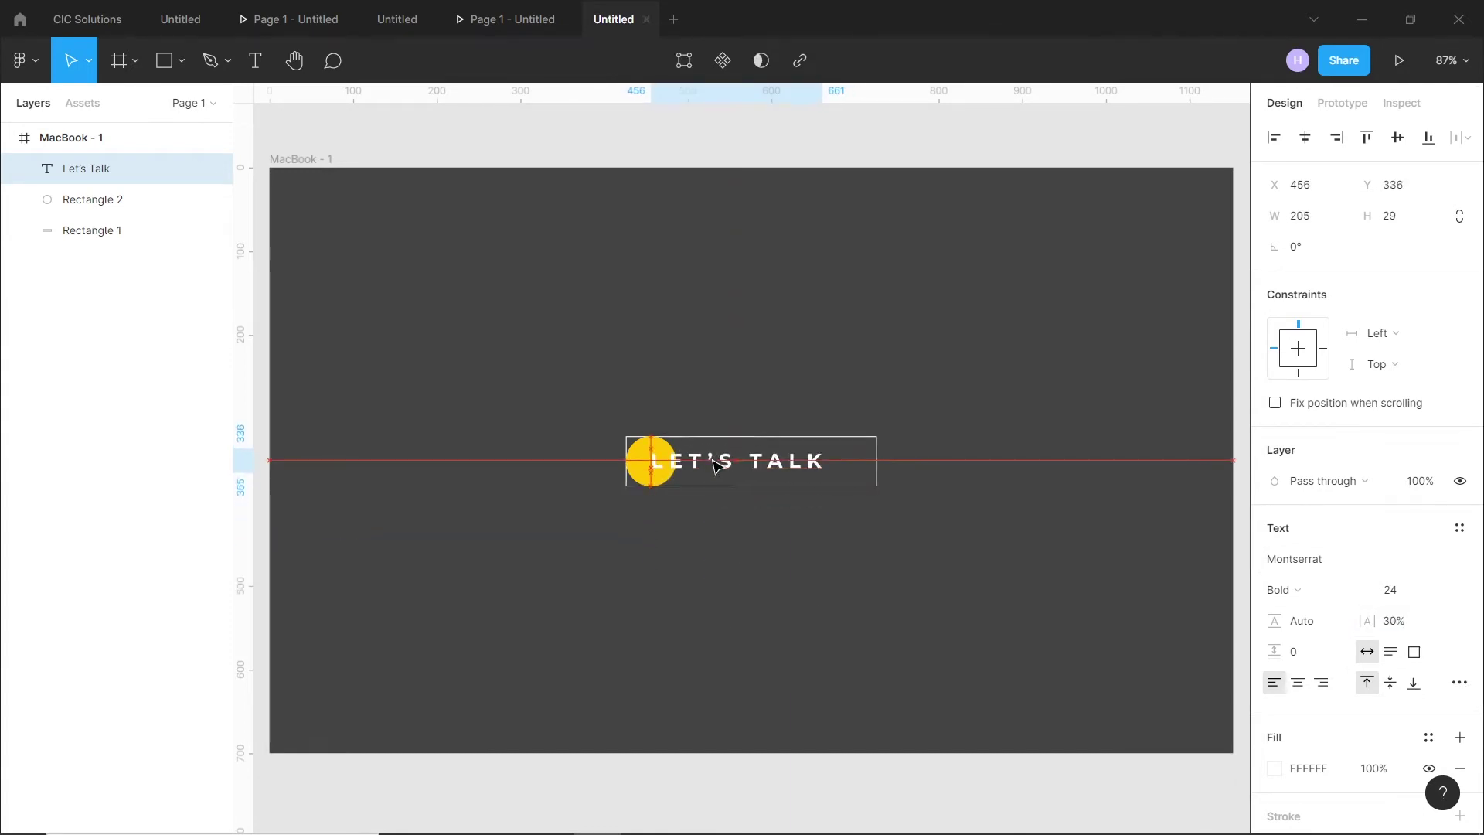
pyautogui.press('Right')
pyautogui.press('Right')
pyautogui.press('Right')
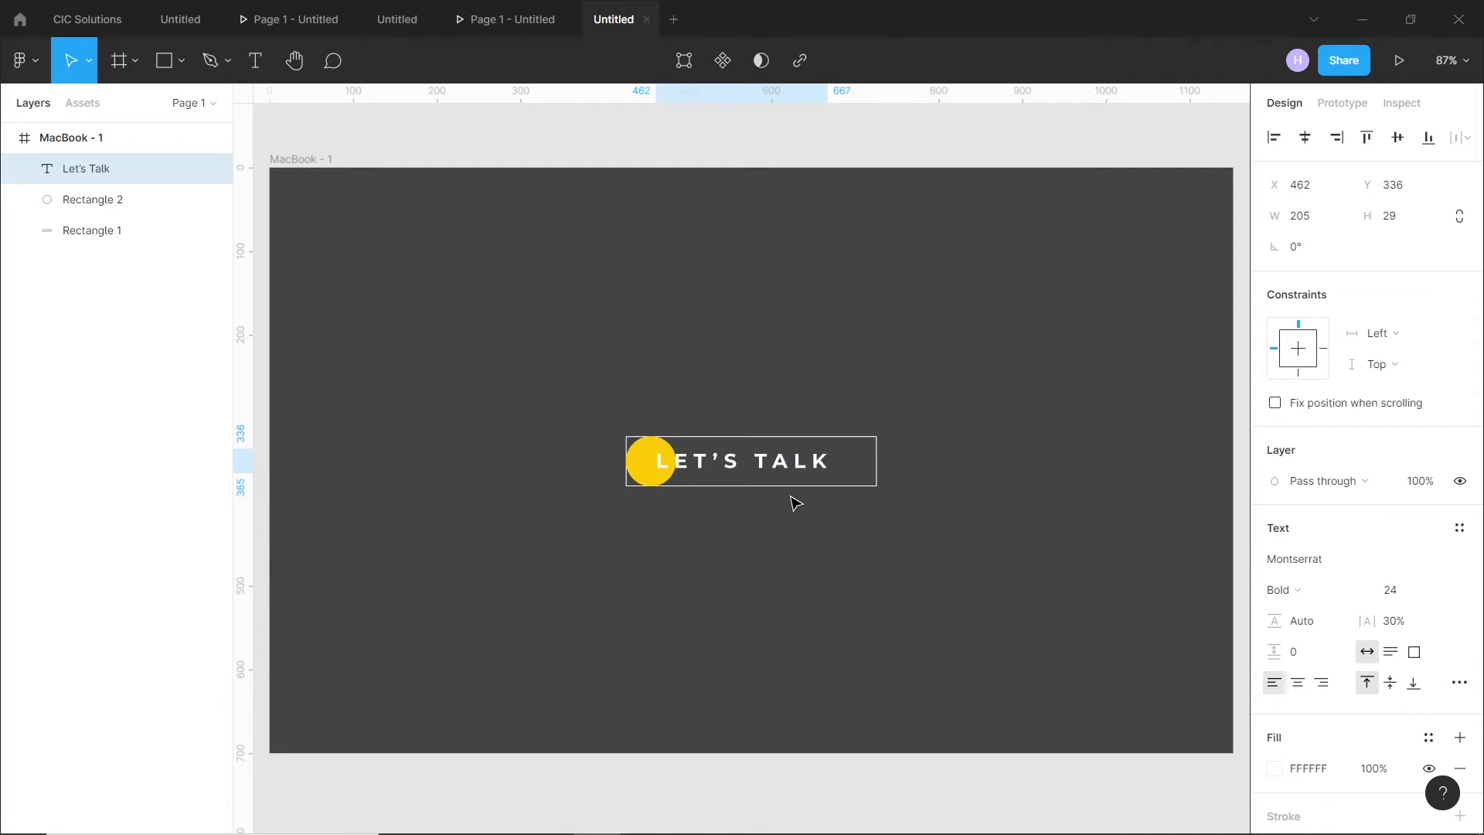
pyautogui.press('Down')
# Step: Draw a thin 20×4 rectangle bar on the frame
pyautogui.press('r')
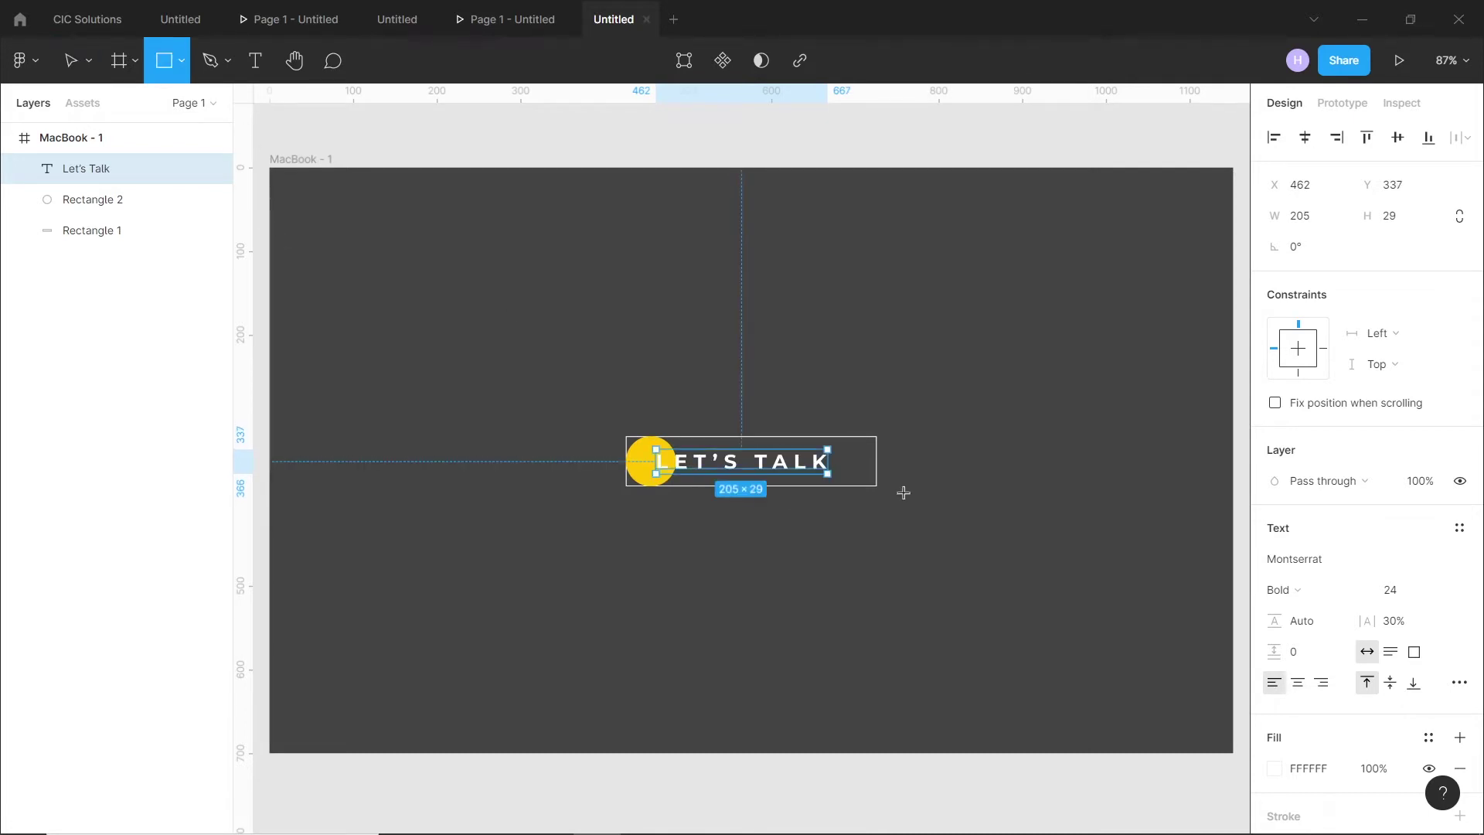
pyautogui.click(835, 521)
pyautogui.write('2')
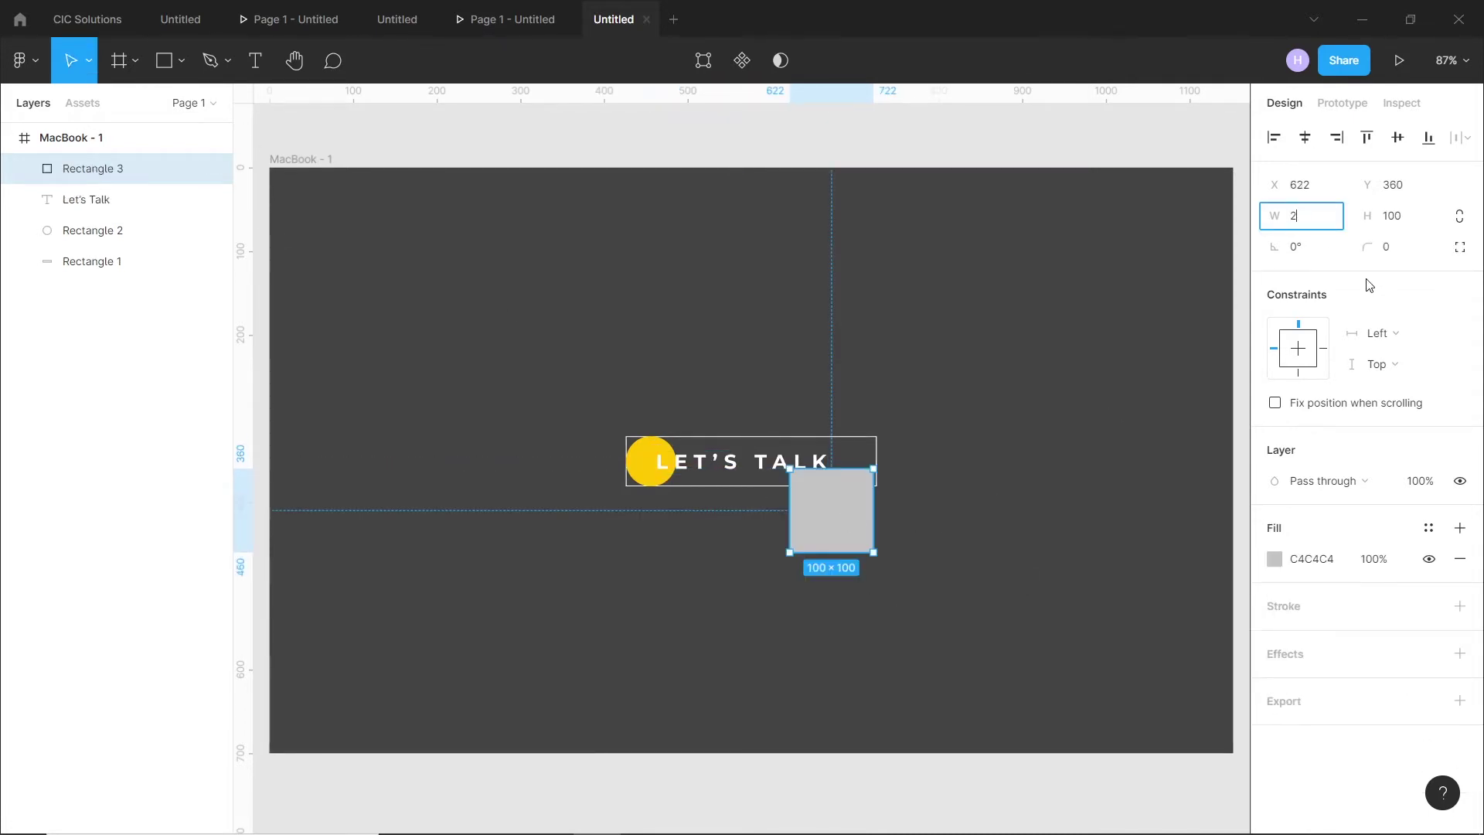
pyautogui.write('0')
pyautogui.press('Tab')
pyautogui.write('4')
pyautogui.press('Return')
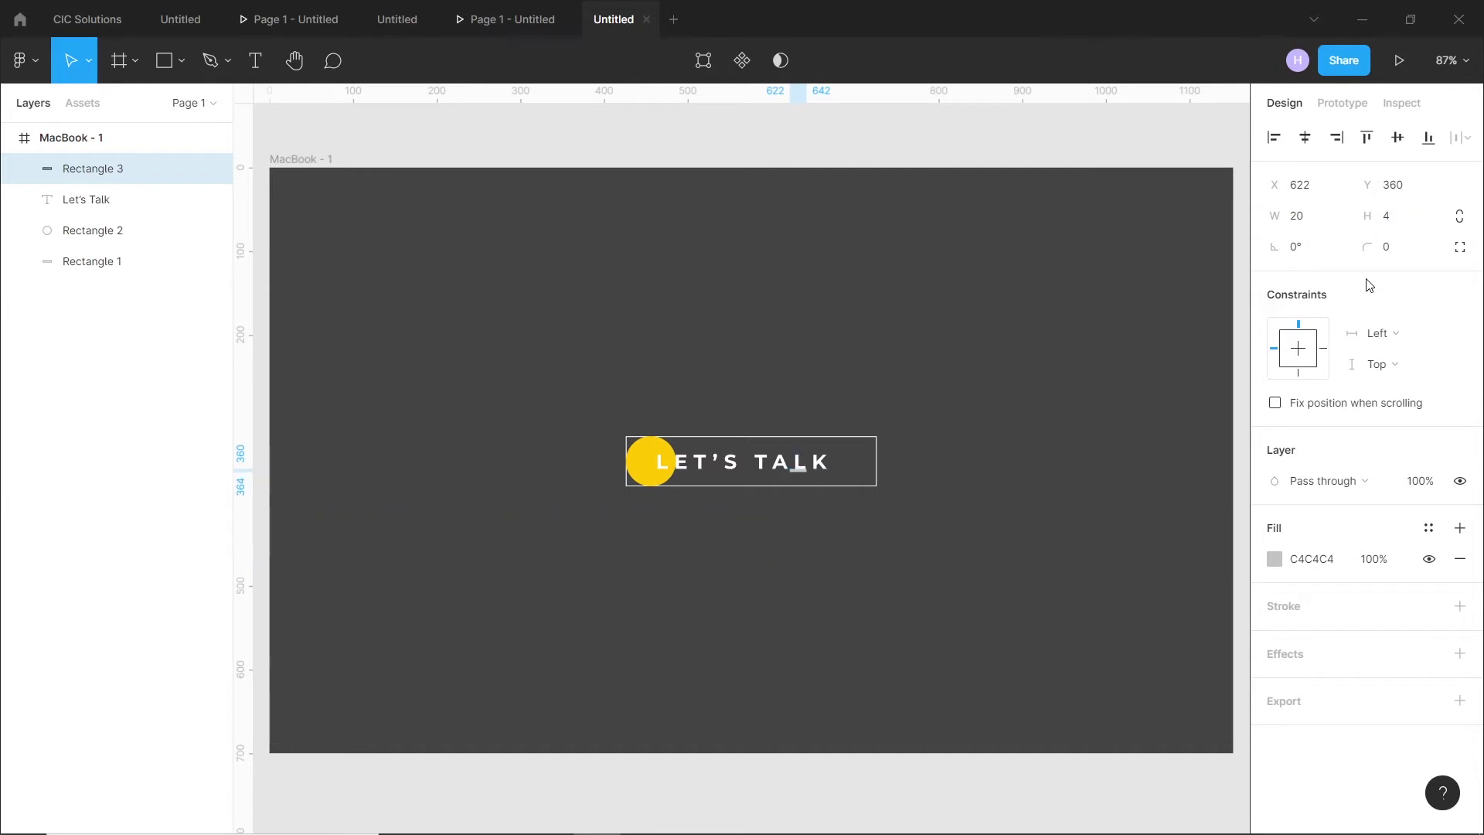
# Step: Union the two bars into a plus shape right of TALK and fill it white
pyautogui.click(843, 516)
pyautogui.scroll(5, 842, 517)
pyautogui.scroll(3, 772, 490)
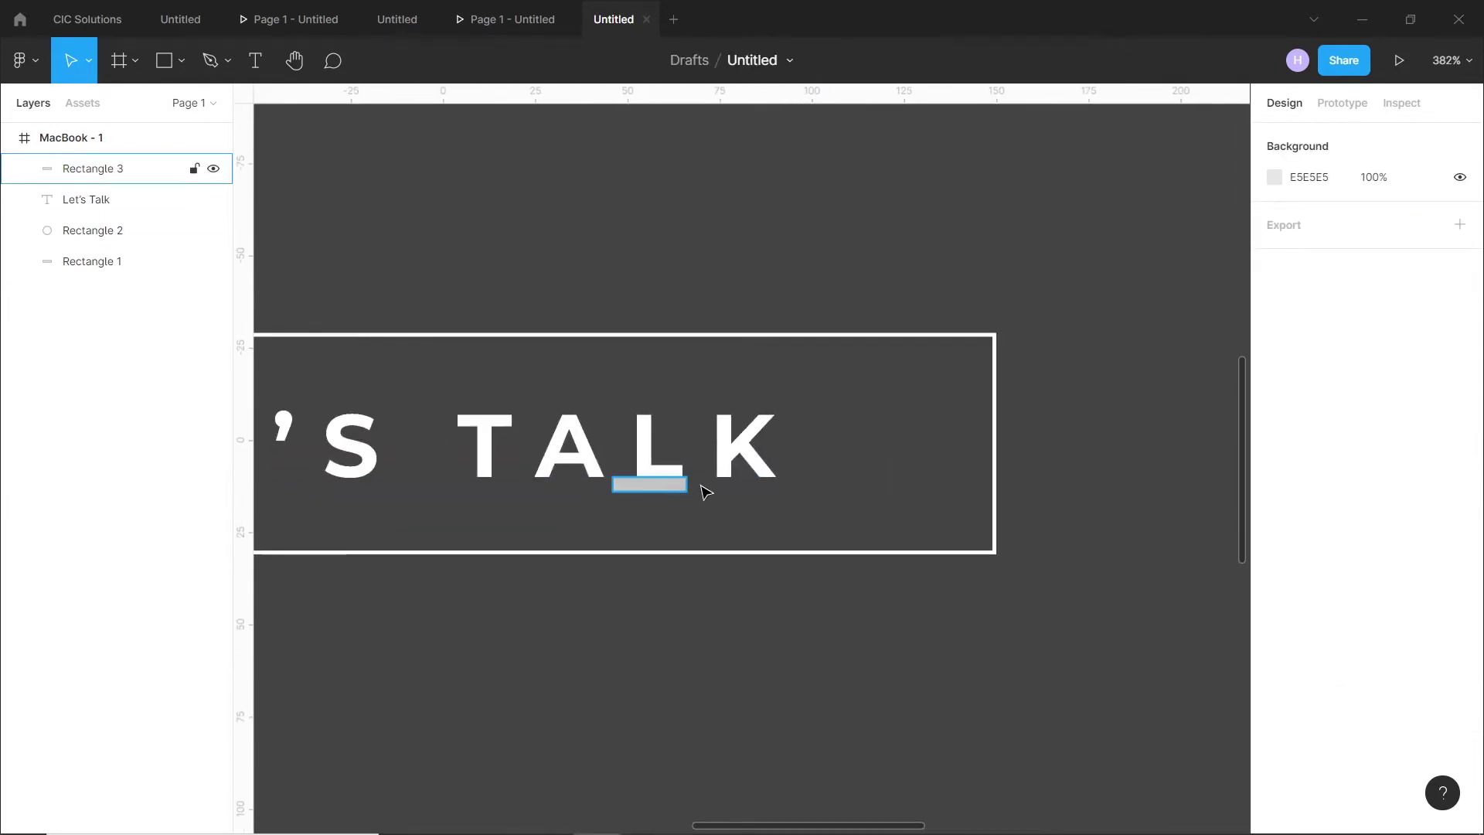
pyautogui.moveTo(696, 487)
pyautogui.mouseDown()
pyautogui.moveTo(865, 452)
pyautogui.moveTo(859, 523)
pyautogui.moveTo(876, 458)
pyautogui.mouseUp()
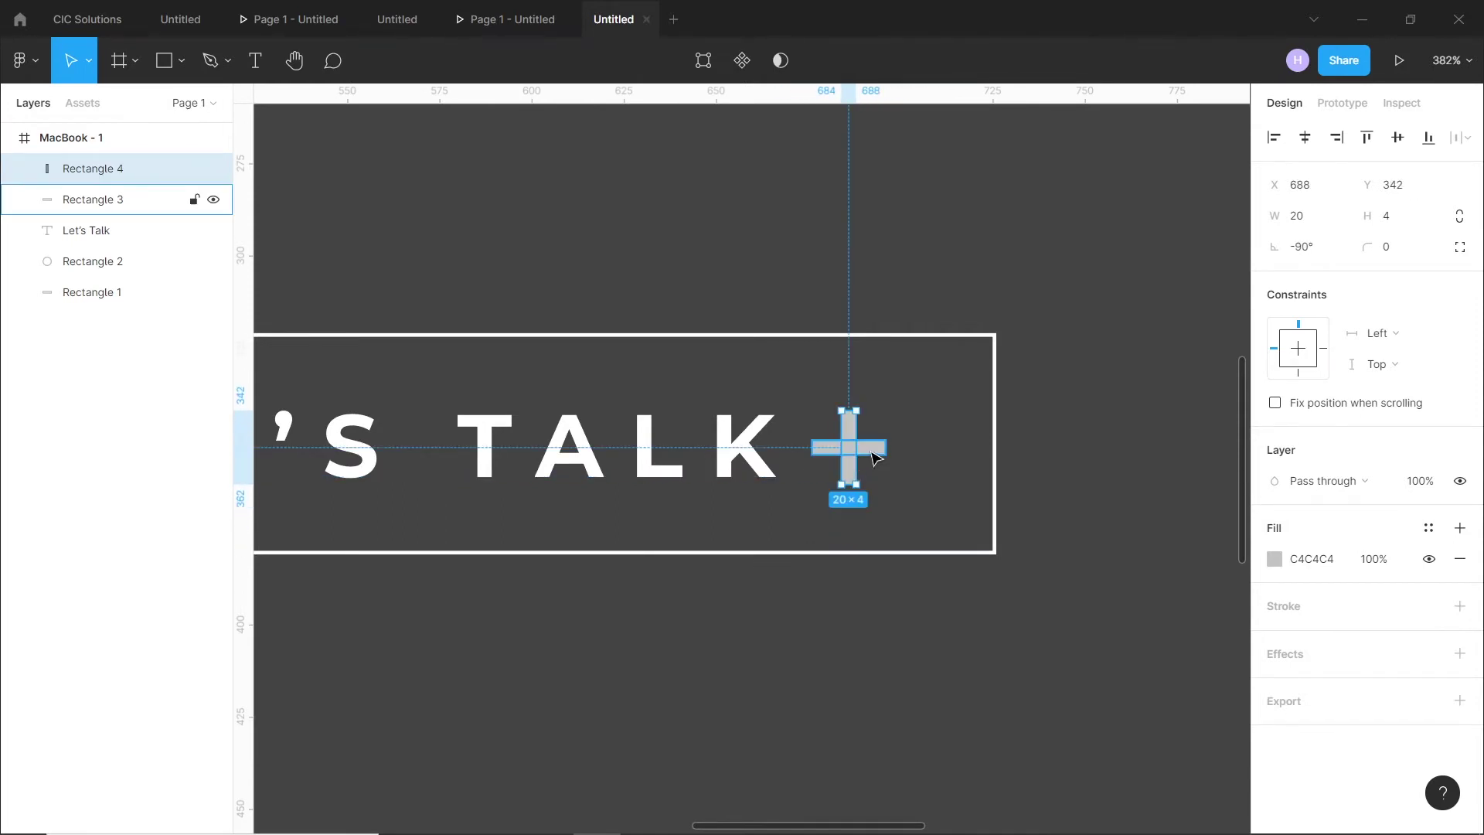
pyautogui.keyDown('shift'); pyautogui.click(876, 458); pyautogui.keyUp('shift')
pyautogui.click(777, 60)
pyautogui.click(1275, 559)
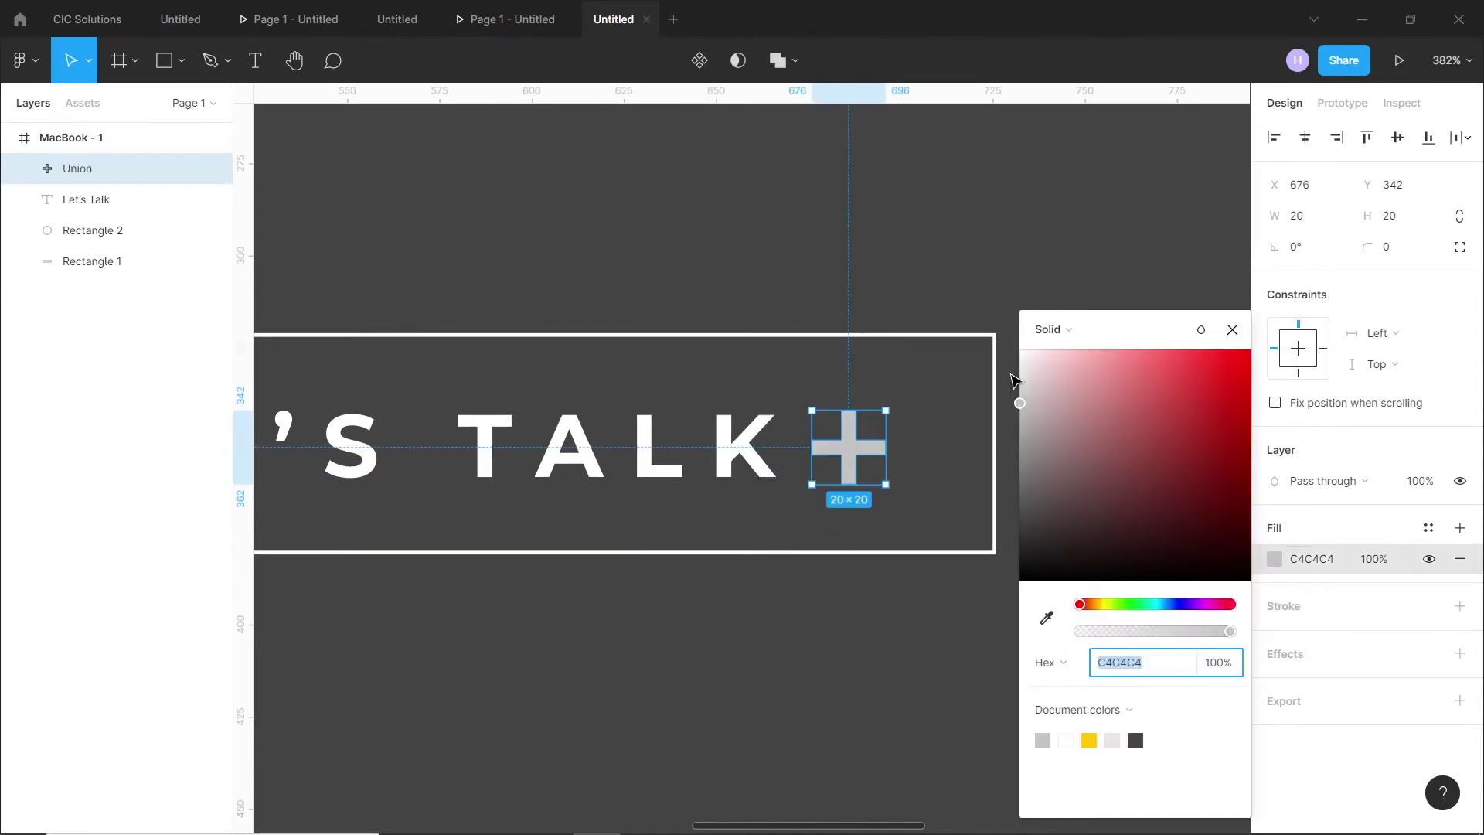
pyautogui.moveTo(1015, 380); pyautogui.dragTo(1029, 330)
pyautogui.click(1233, 334)
pyautogui.click(1013, 487)
# Step: Resize the plus sign to 14×14 and align it vertically with the text
pyautogui.keyDown('ctrl'); pyautogui.scroll(-5, 1012, 487); pyautogui.keyUp('ctrl')
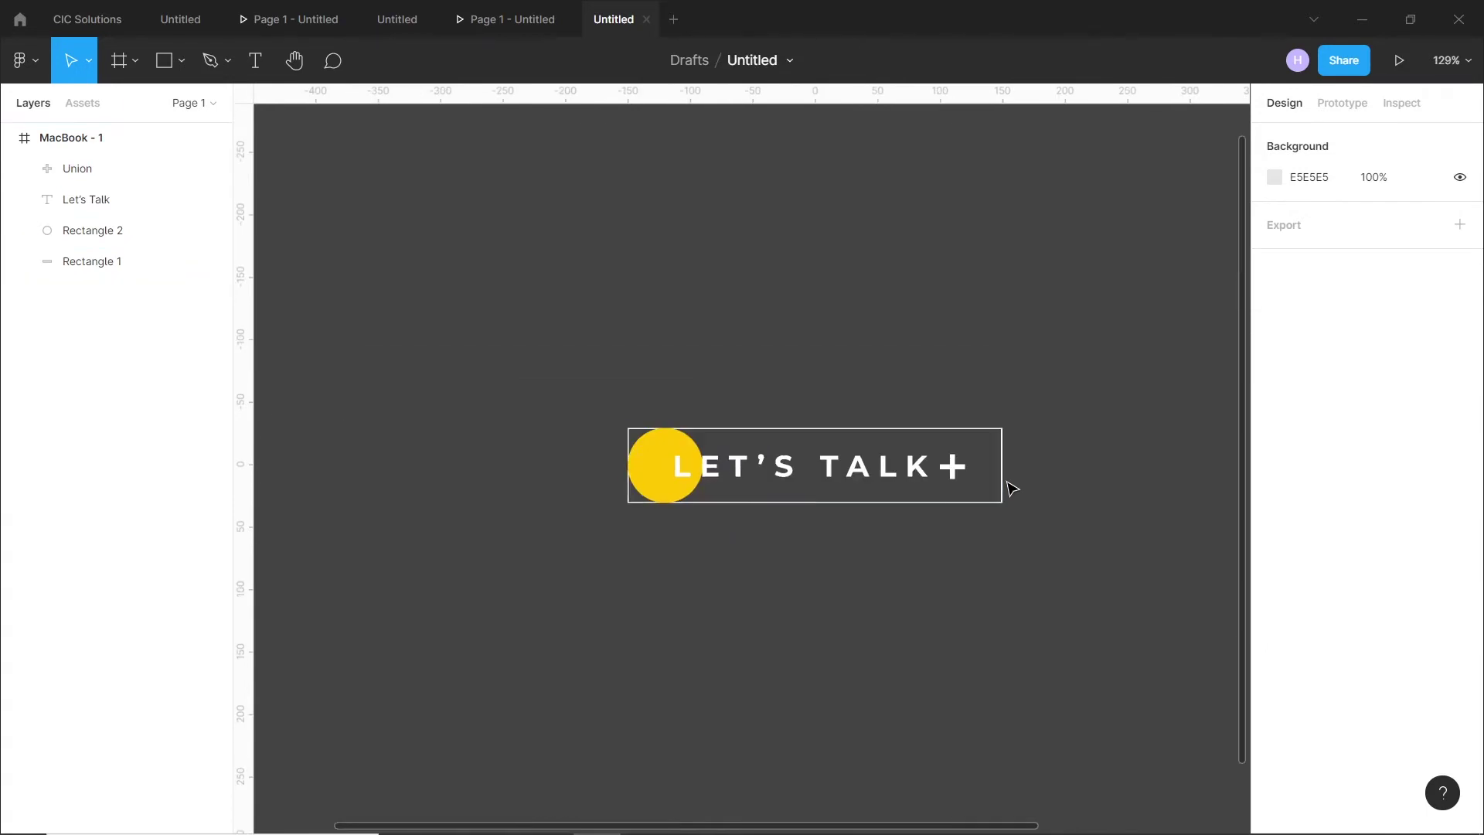
pyautogui.moveTo(953, 467); pyautogui.dragTo(959, 468)
pyautogui.write('1')
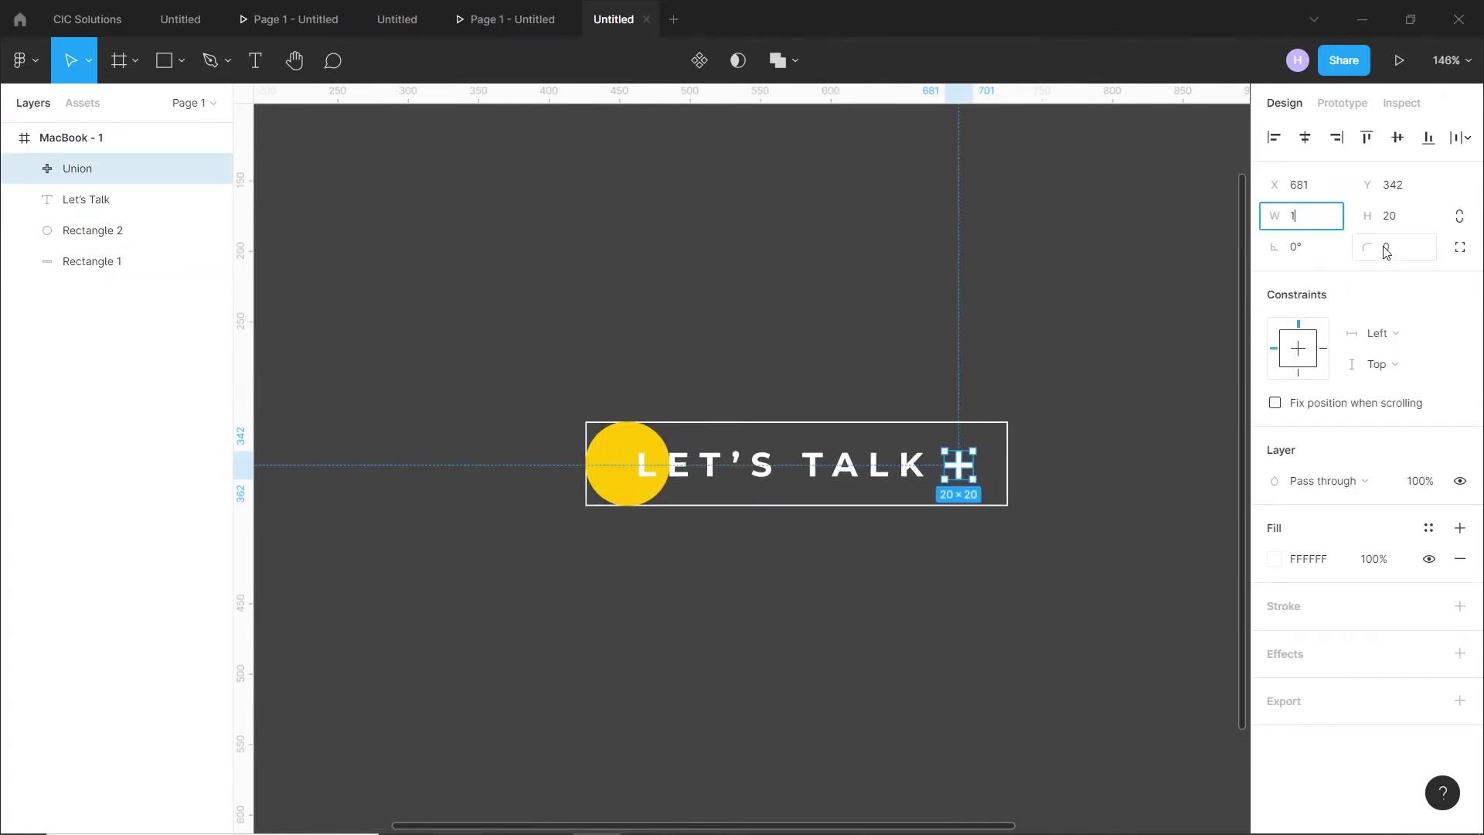
pyautogui.write('4')
pyautogui.press('Return')
pyautogui.click(1395, 220)
pyautogui.write('4')
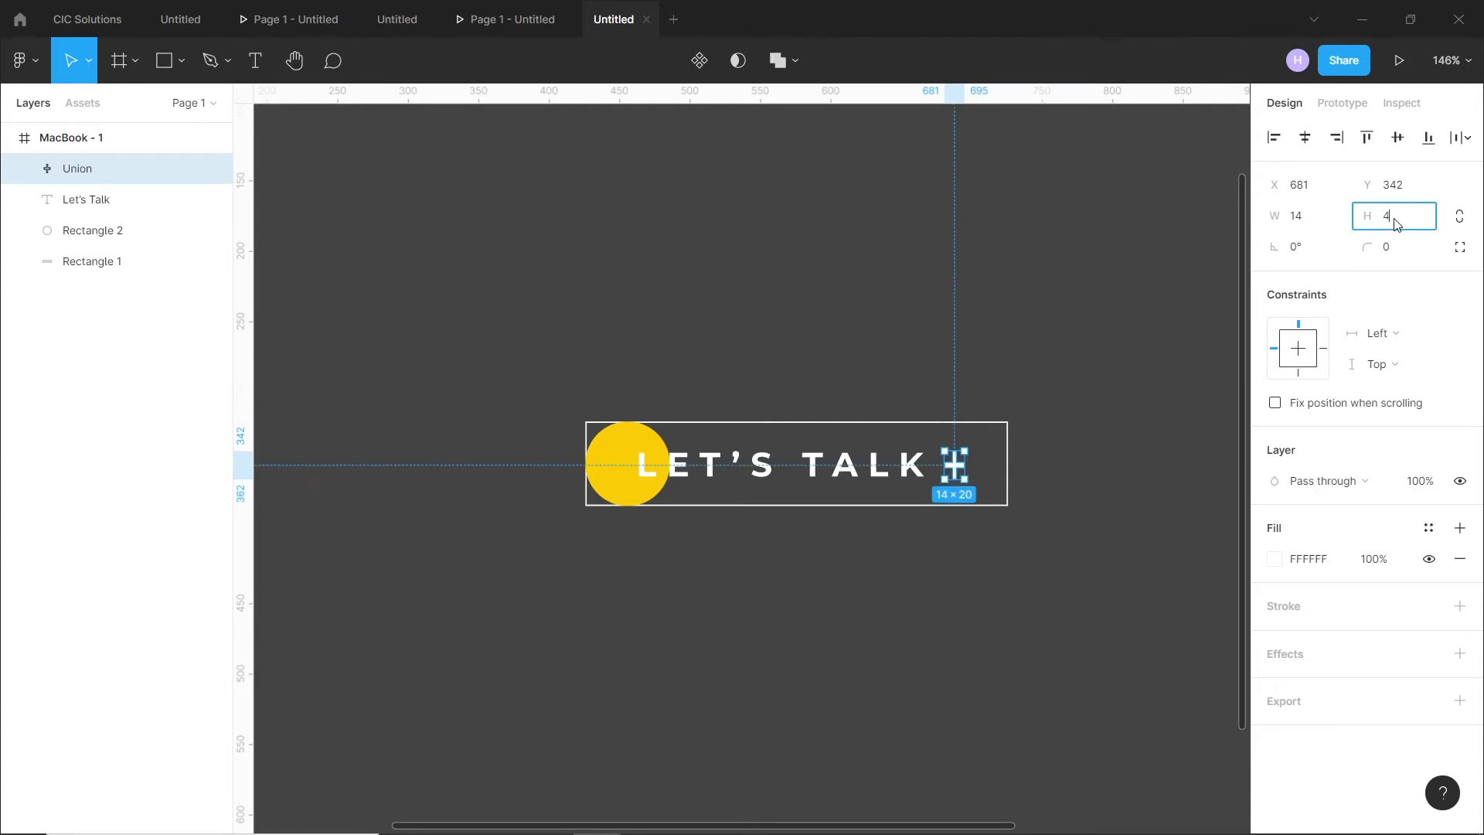
pyautogui.press('Return')
pyautogui.write('14')
pyautogui.press('Return')
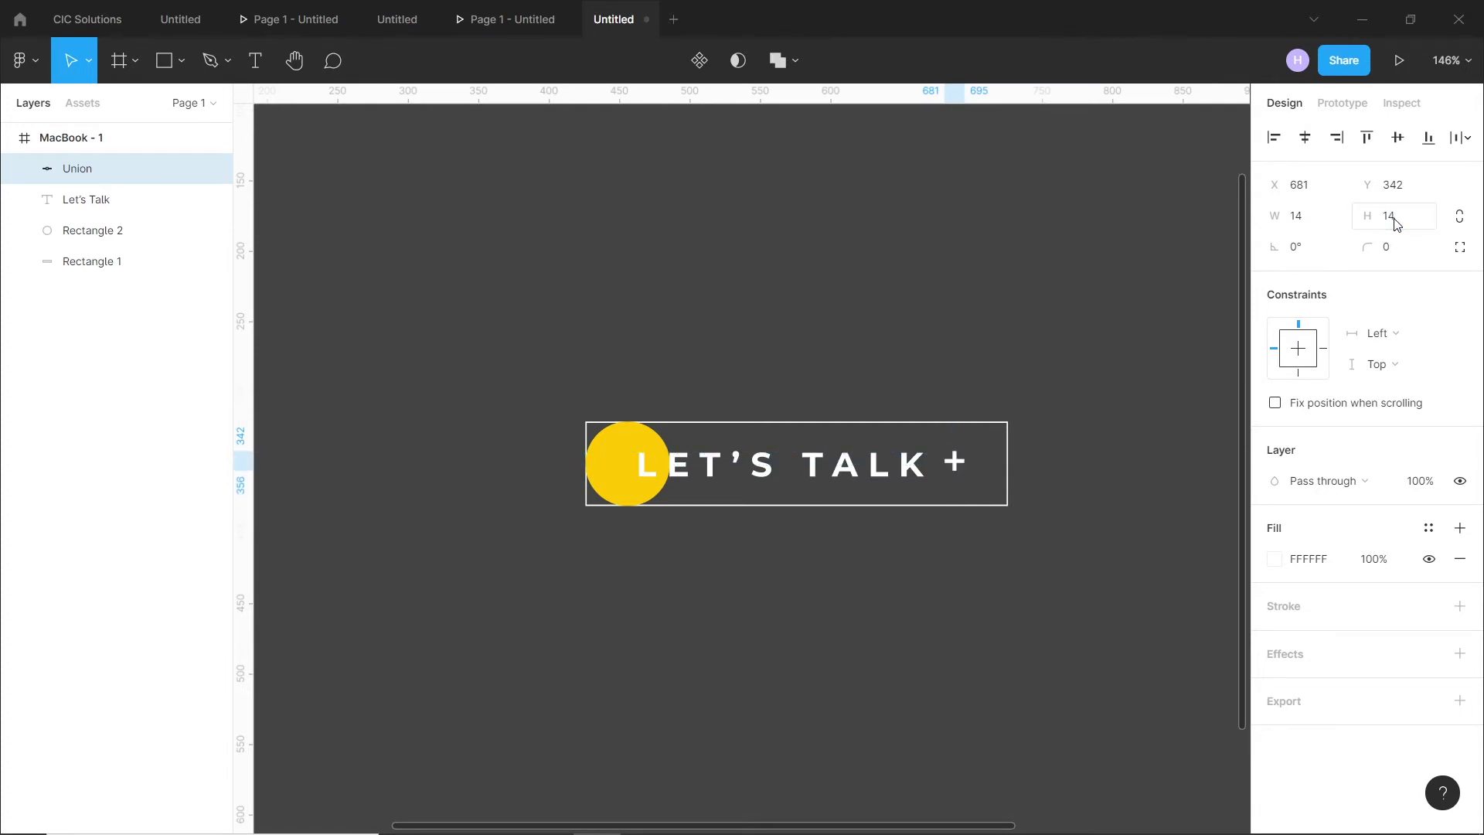
pyautogui.click(1027, 407)
pyautogui.moveTo(957, 462); pyautogui.dragTo(954, 465)
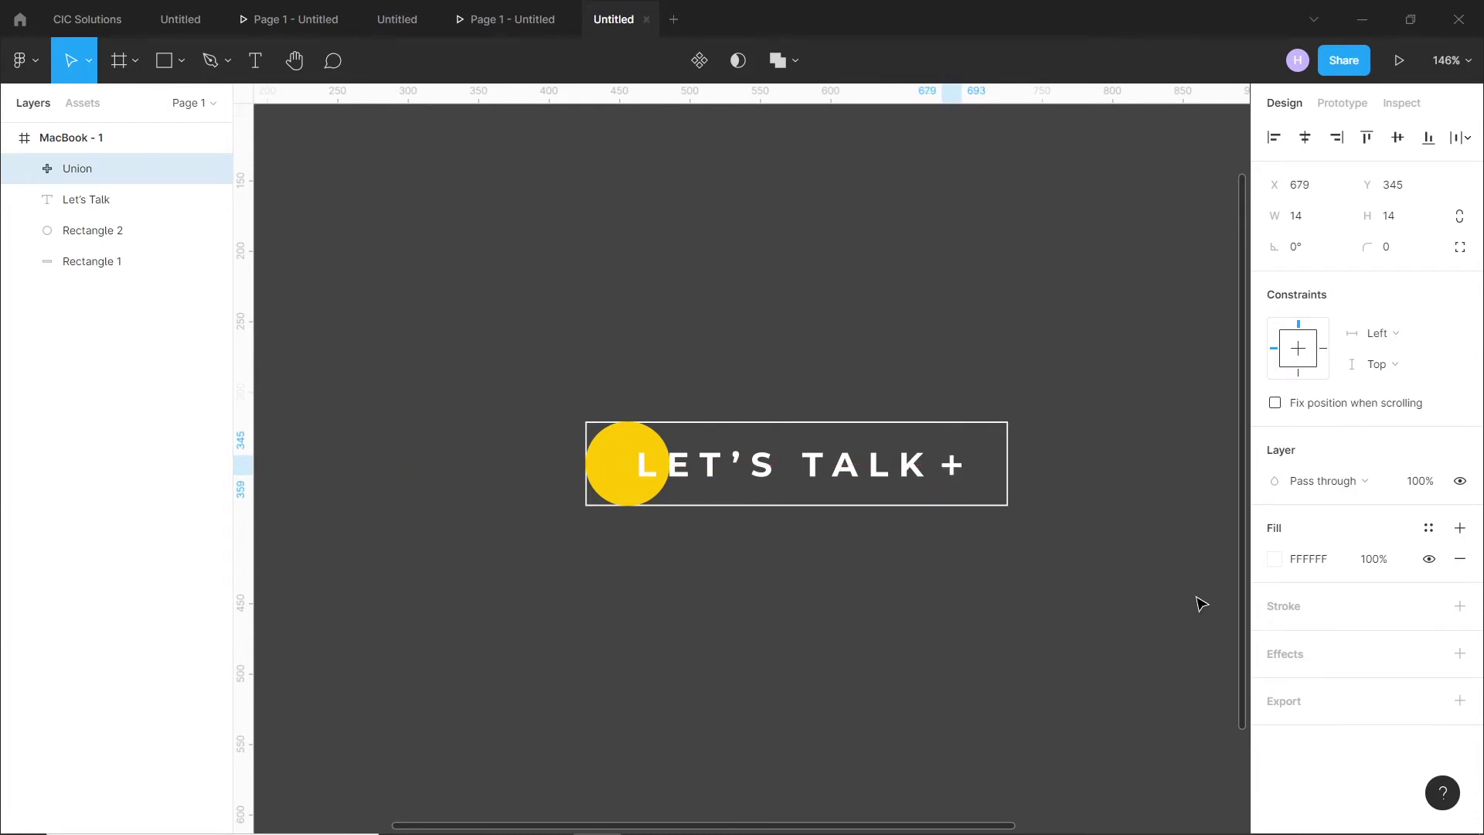
# Step: Remove the white stroke from the button outline rectangle
pyautogui.hscroll(3, 773, 533)
pyautogui.scroll(-2, 773, 533)
pyautogui.click(758, 445)
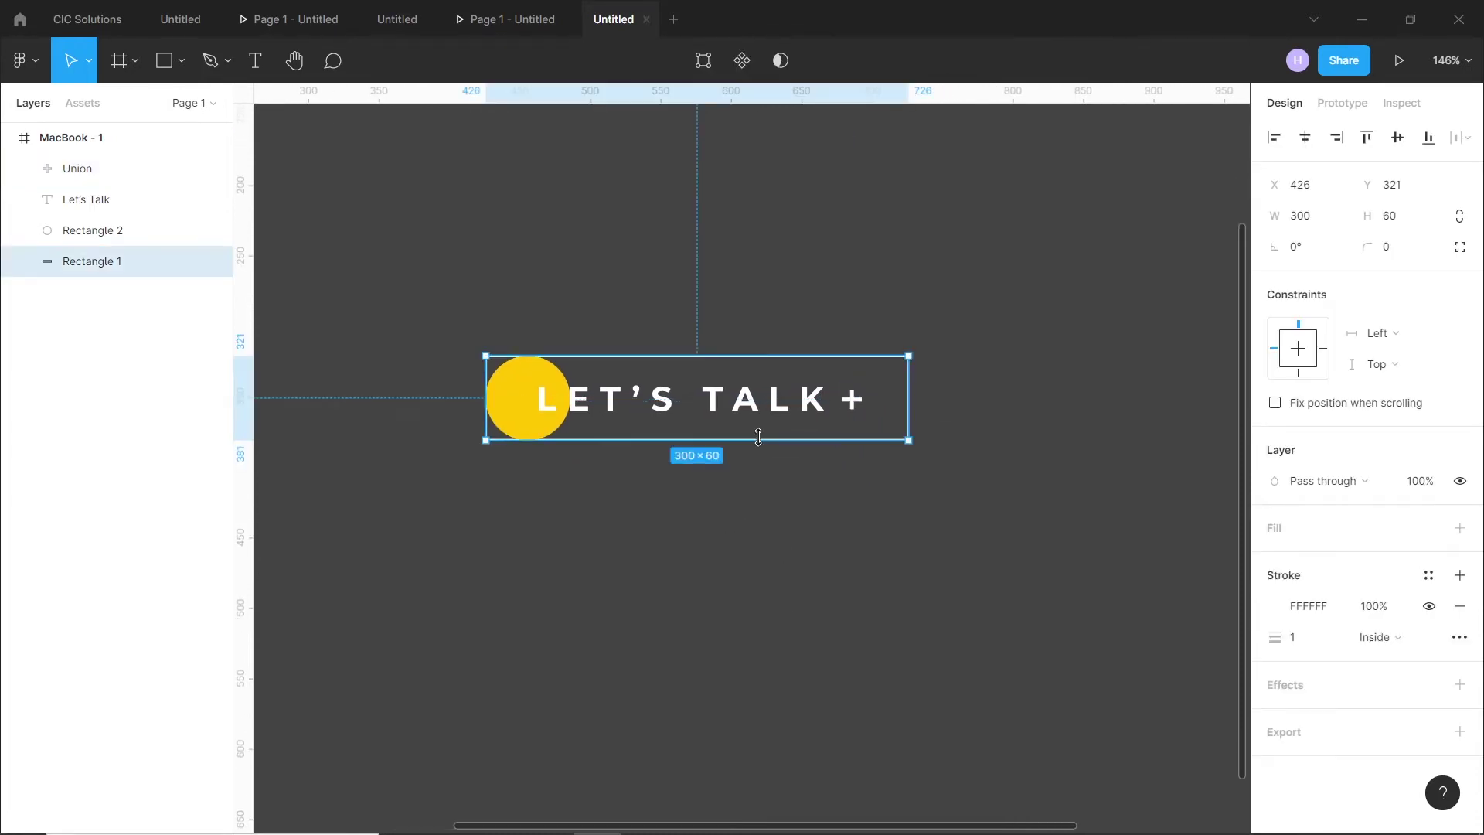
pyautogui.click(1459, 606)
# Step: Group the four button layers and name the group 'btn'
pyautogui.moveTo(453, 299); pyautogui.dragTo(897, 518)
pyautogui.hotkey('ctrl', 'g')
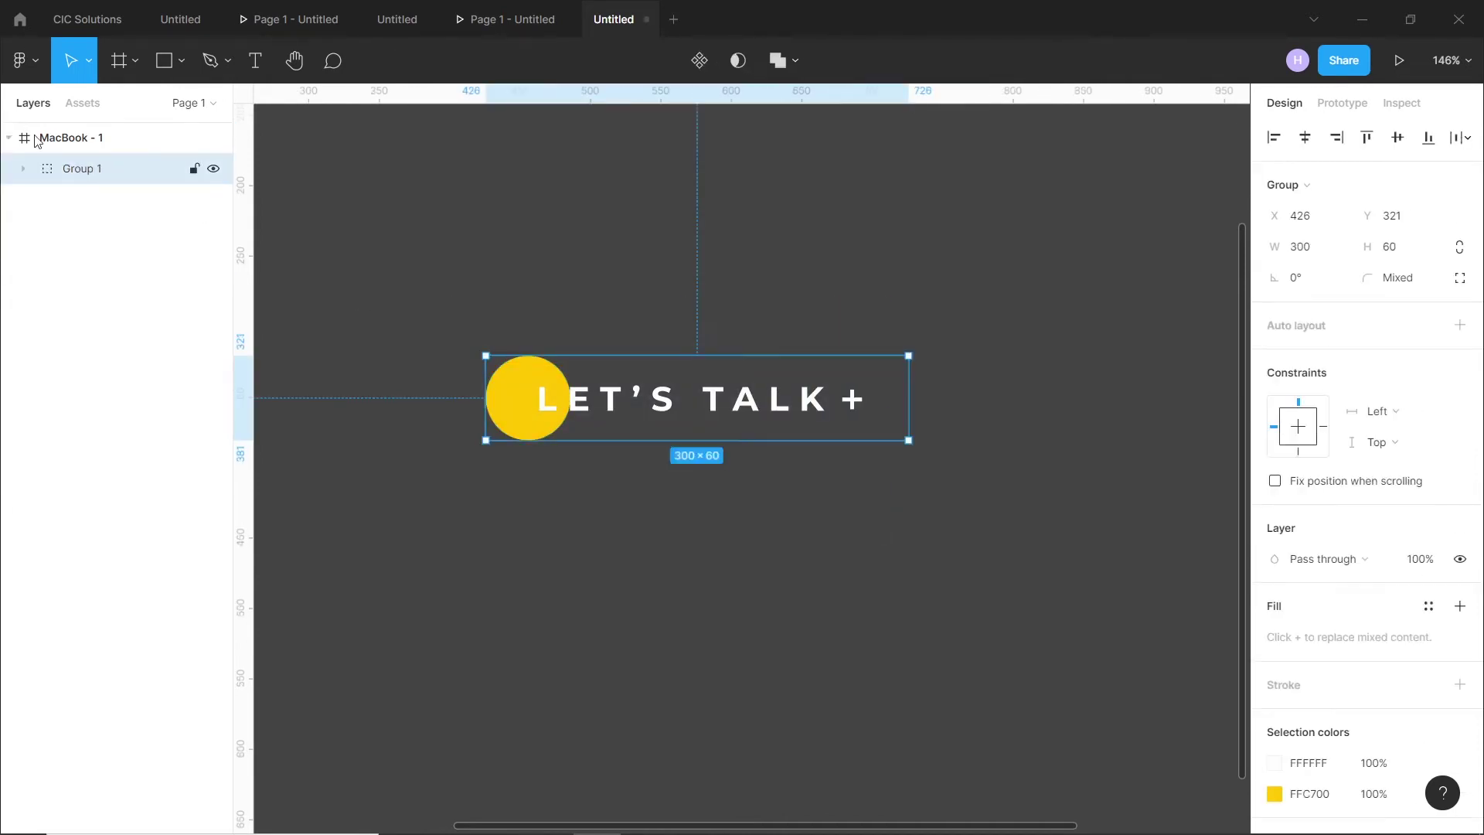
pyautogui.doubleClick(87, 169)
pyautogui.write('btn')
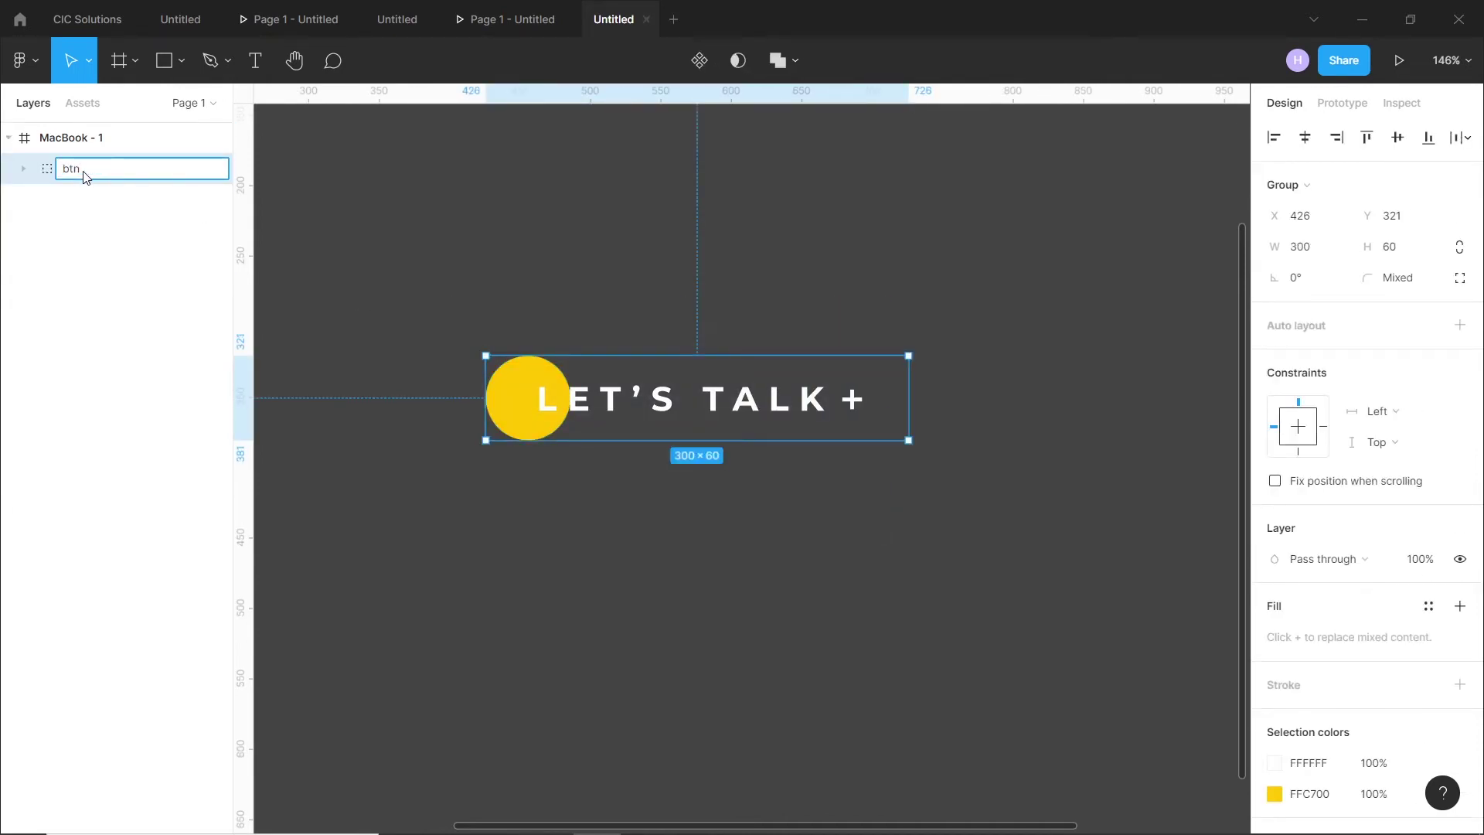
pyautogui.press('Return')
pyautogui.hotkey('shift', '1')
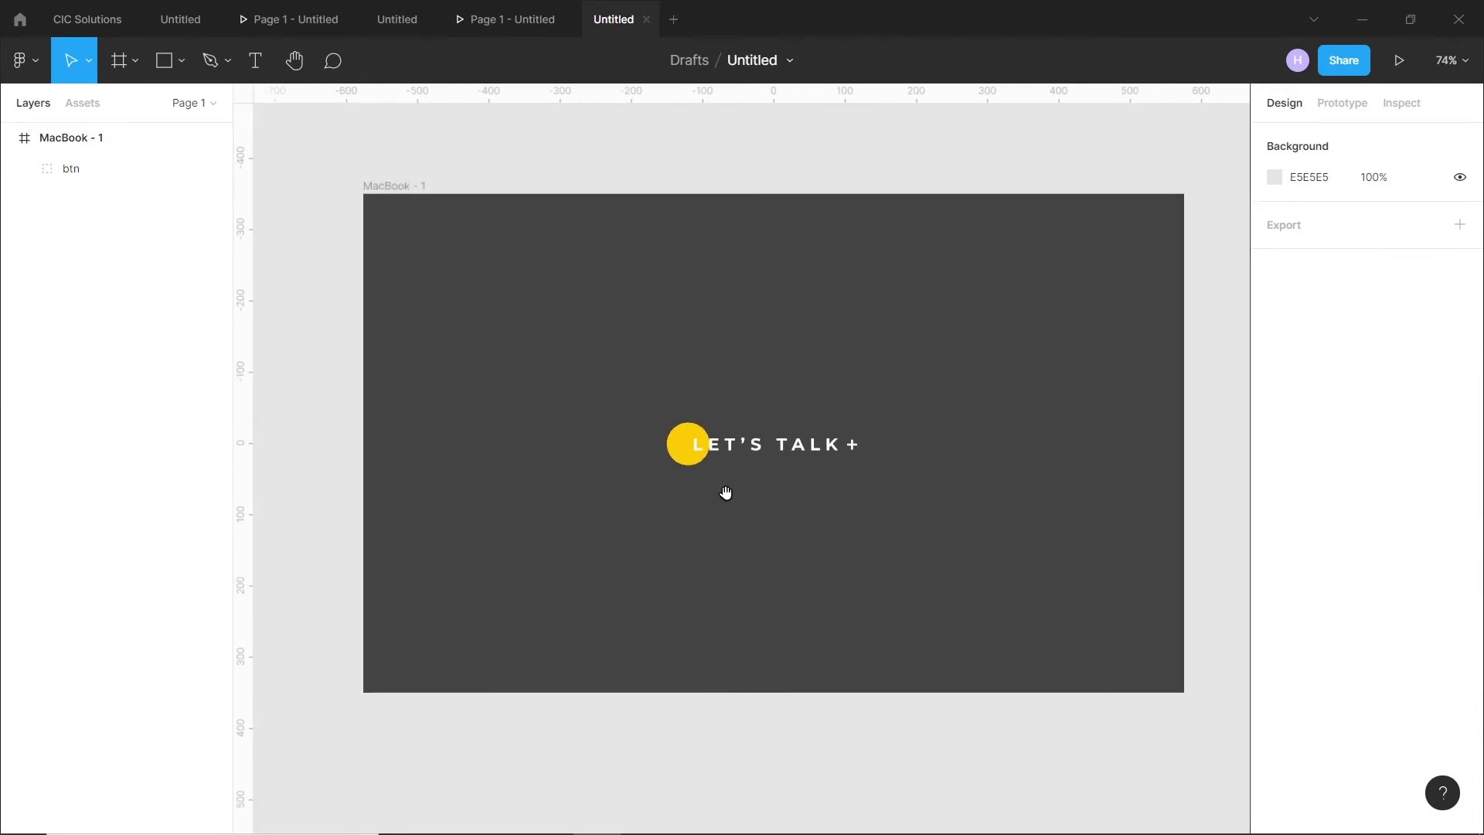
# Step: Make btn a component and add a second variant, Variant2
pyautogui.click(694, 456)
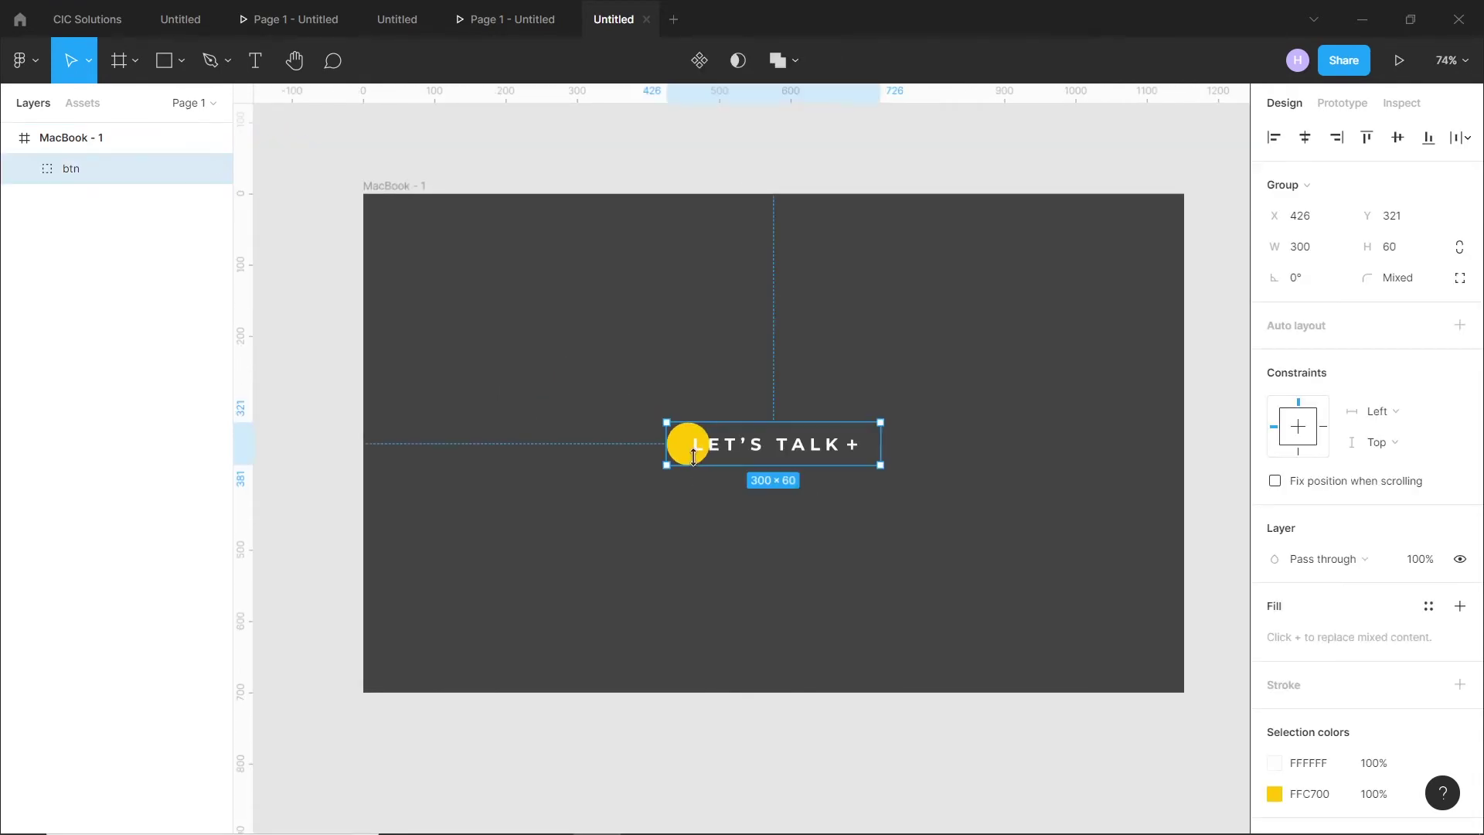
pyautogui.click(700, 60)
pyautogui.click(754, 559)
pyautogui.click(693, 443)
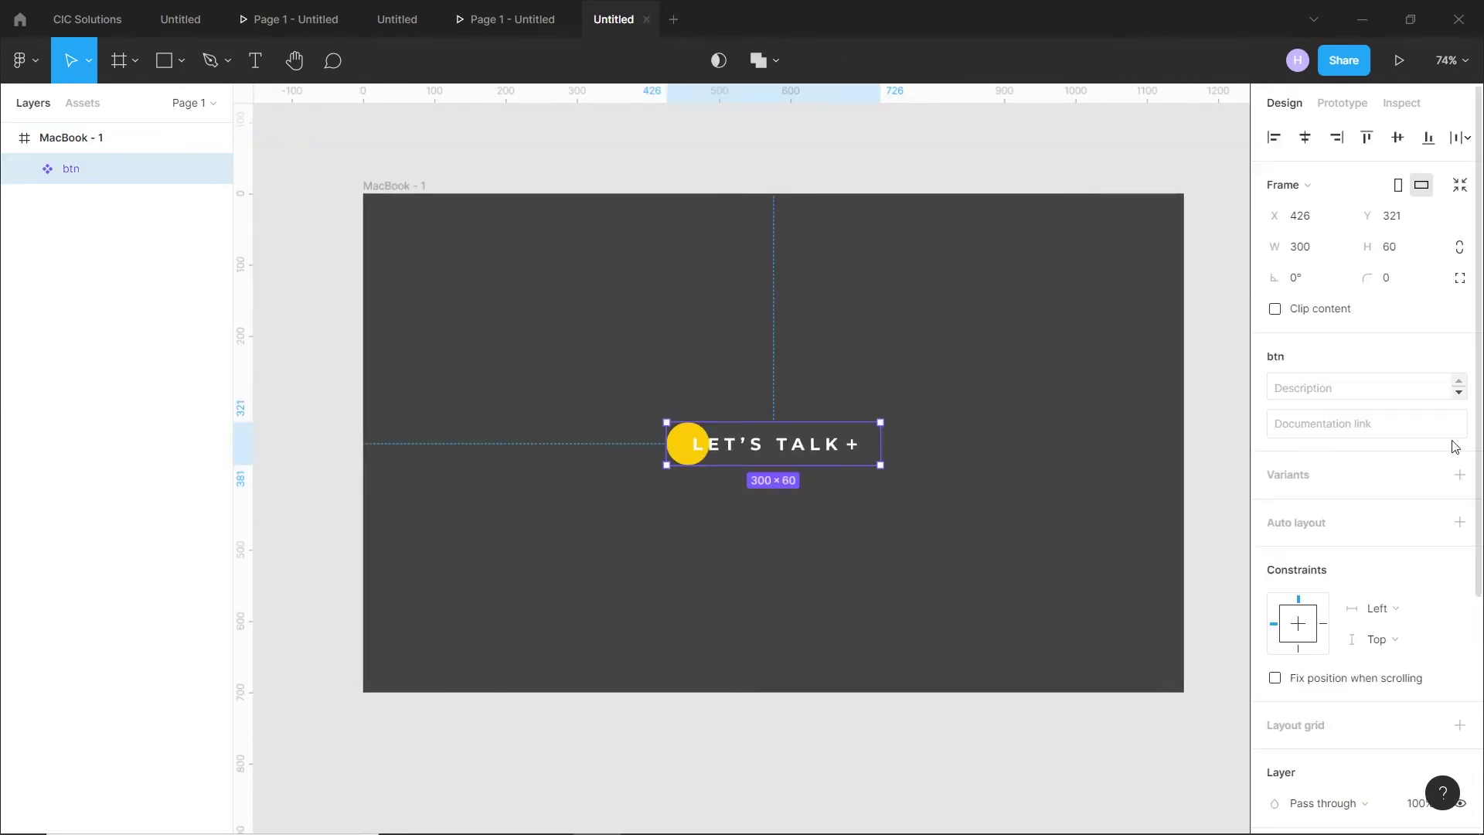
pyautogui.click(1460, 475)
pyautogui.click(781, 546)
# Step: Widen Variant2's yellow circle to 300 so it fills the whole pill
pyautogui.click(685, 513)
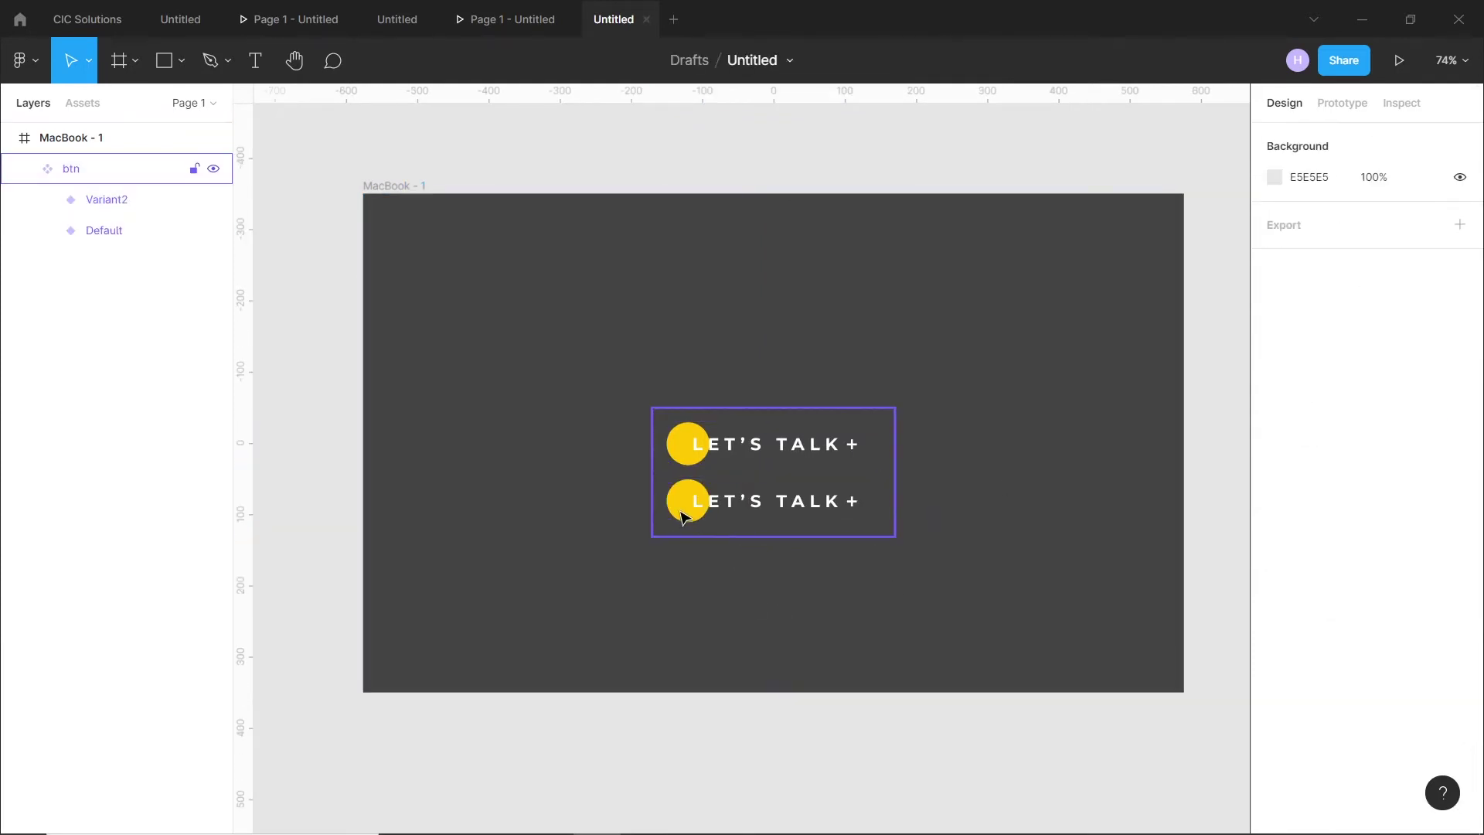
pyautogui.doubleClick(685, 514)
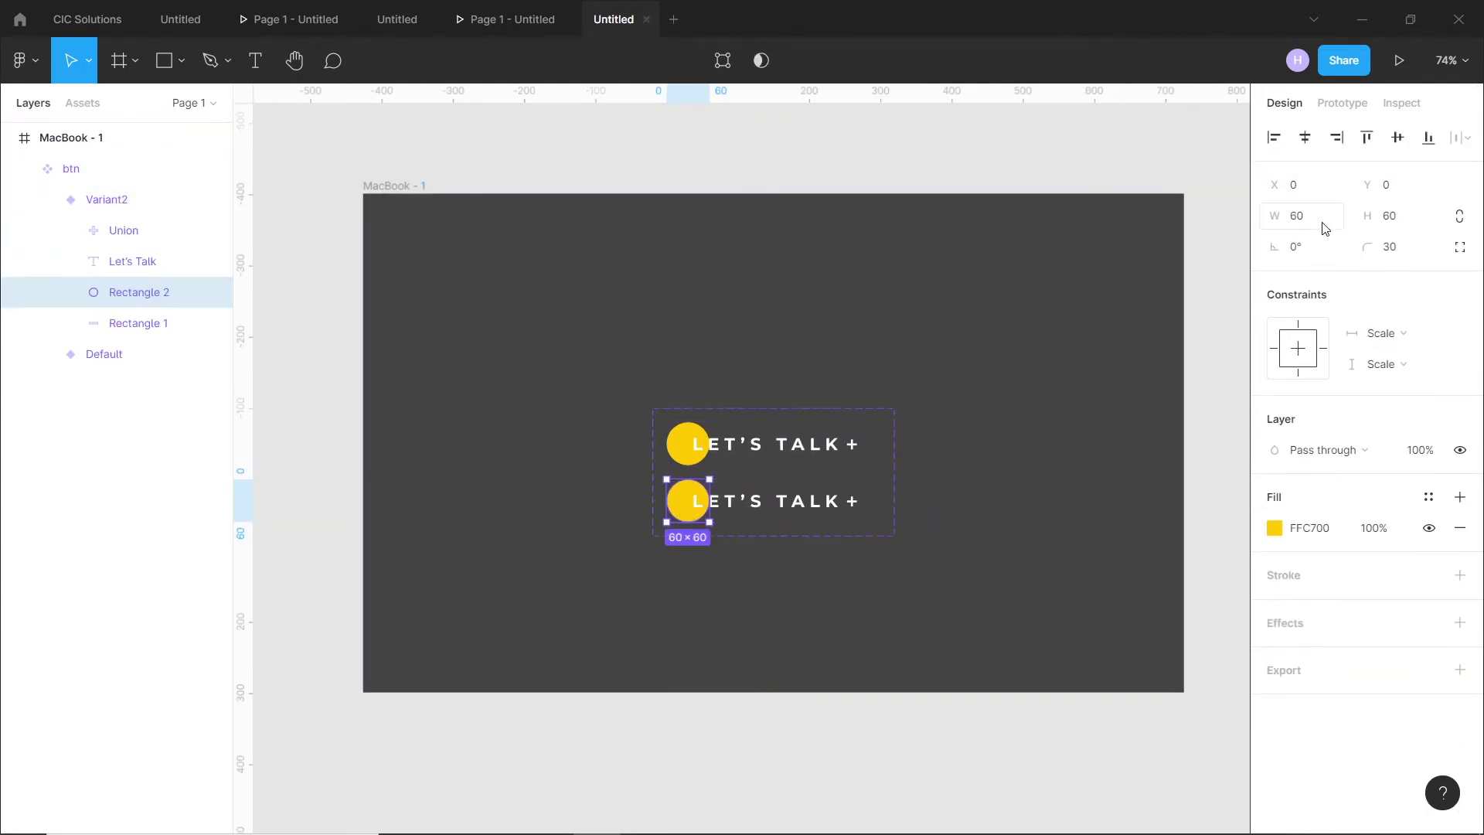
pyautogui.write('300')
pyautogui.press('Return')
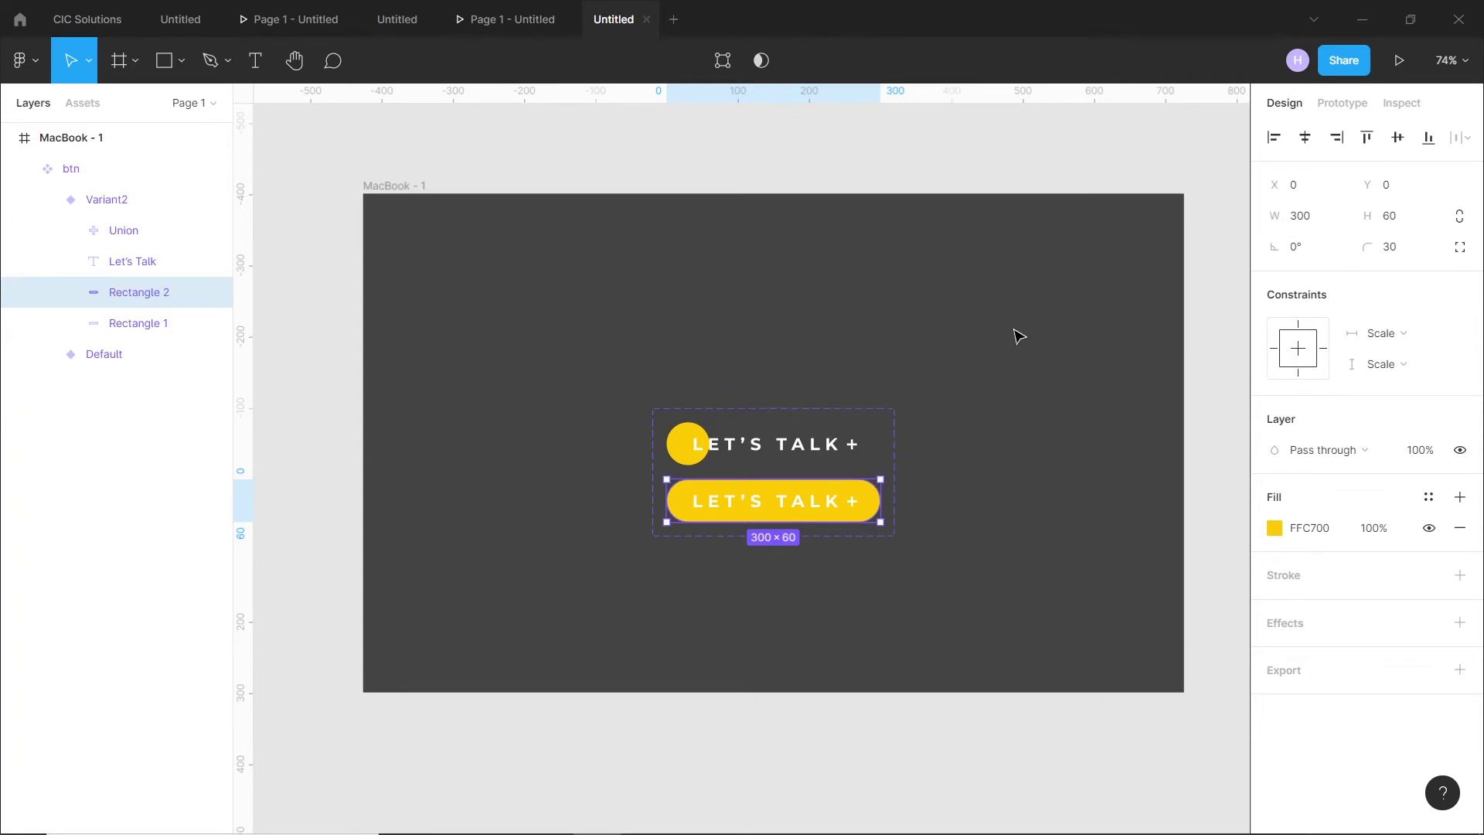
# Step: Recolour Variant2's LET'S TALK text and plus sign dark grey 444444
pyautogui.click(830, 507)
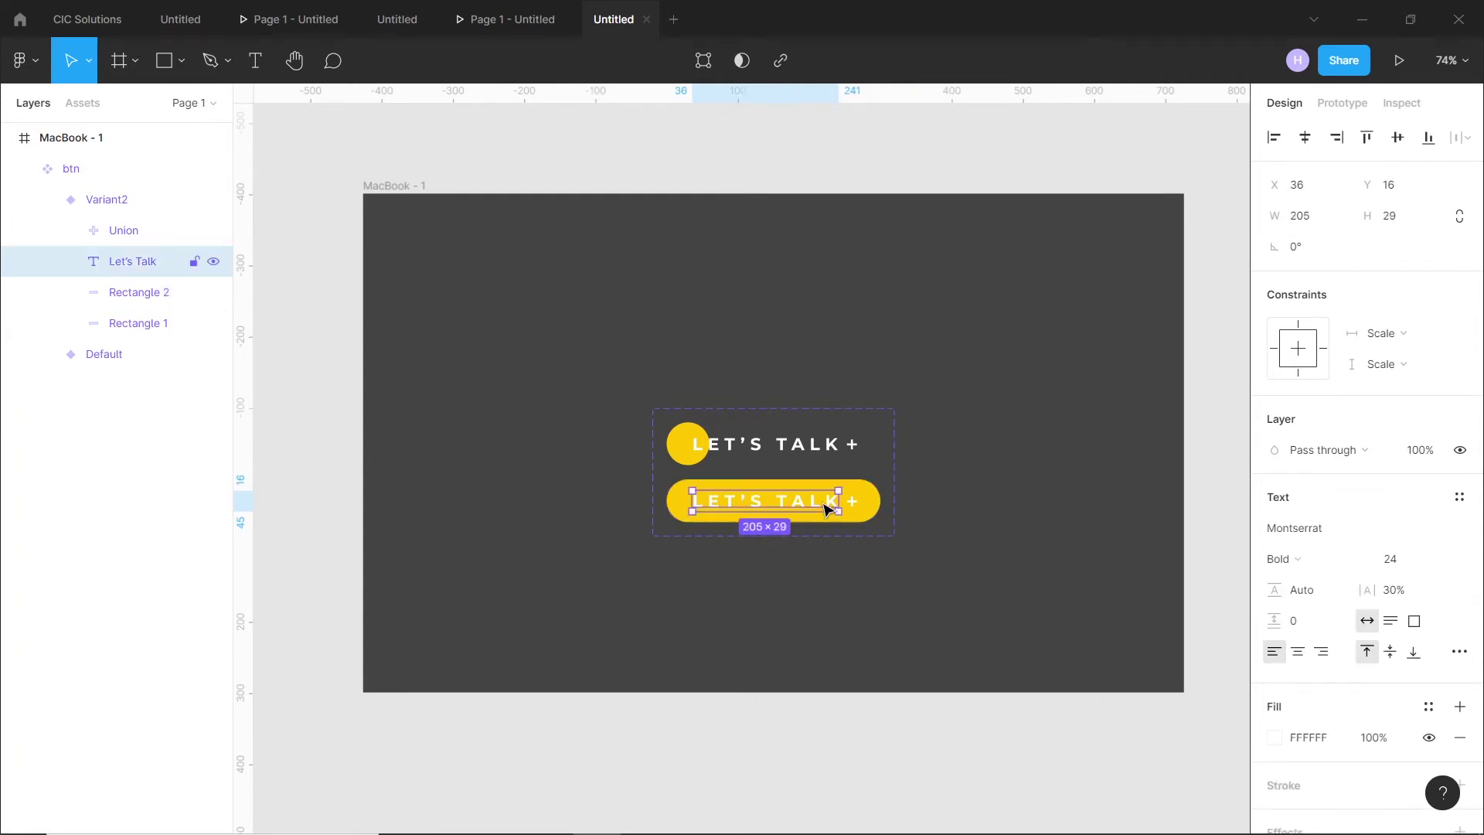
pyautogui.scroll(-3, 1280, 659)
pyautogui.click(1275, 643)
pyautogui.click(1049, 630)
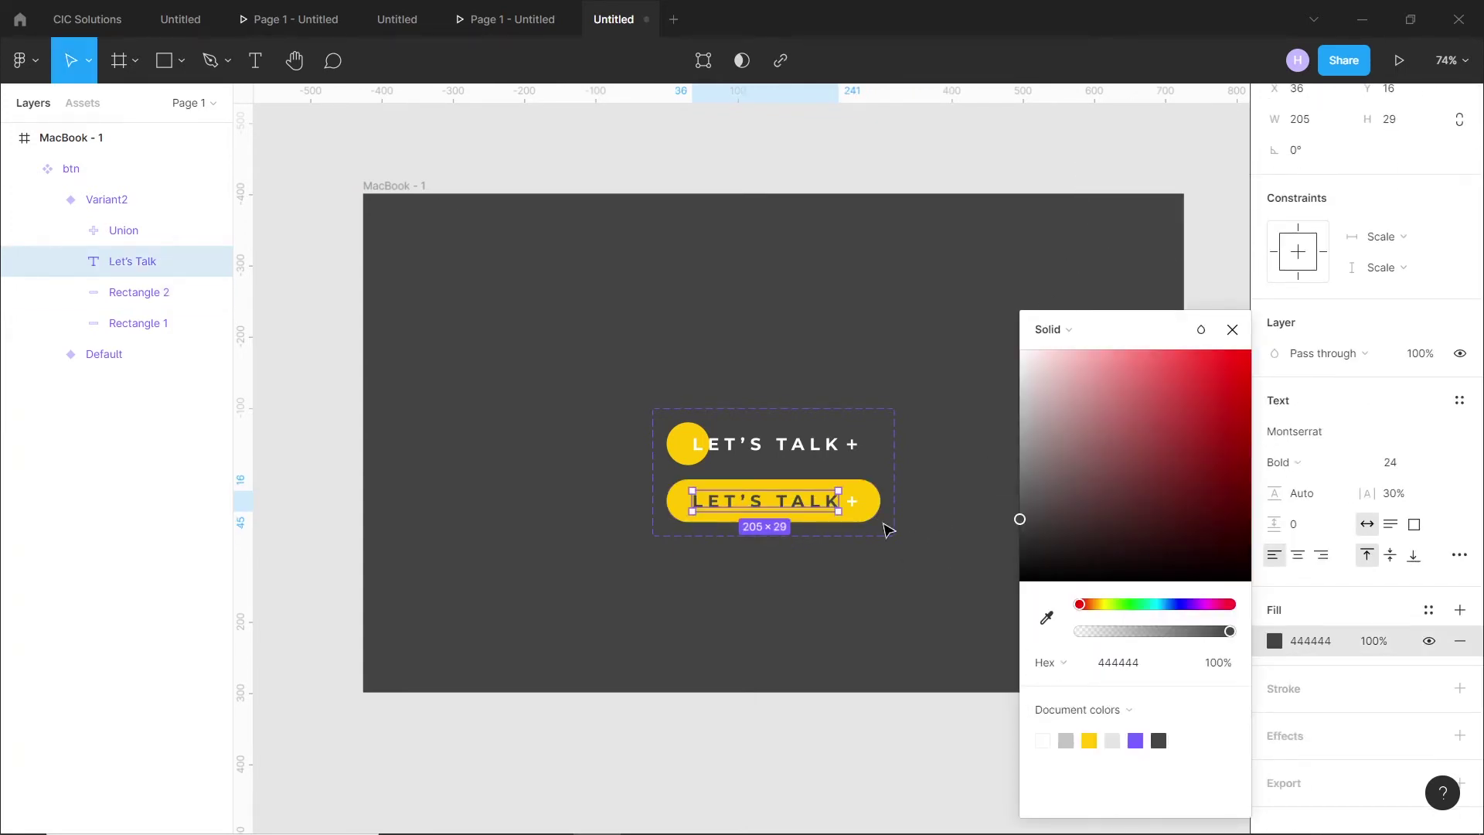
pyautogui.click(889, 523)
pyautogui.click(1275, 529)
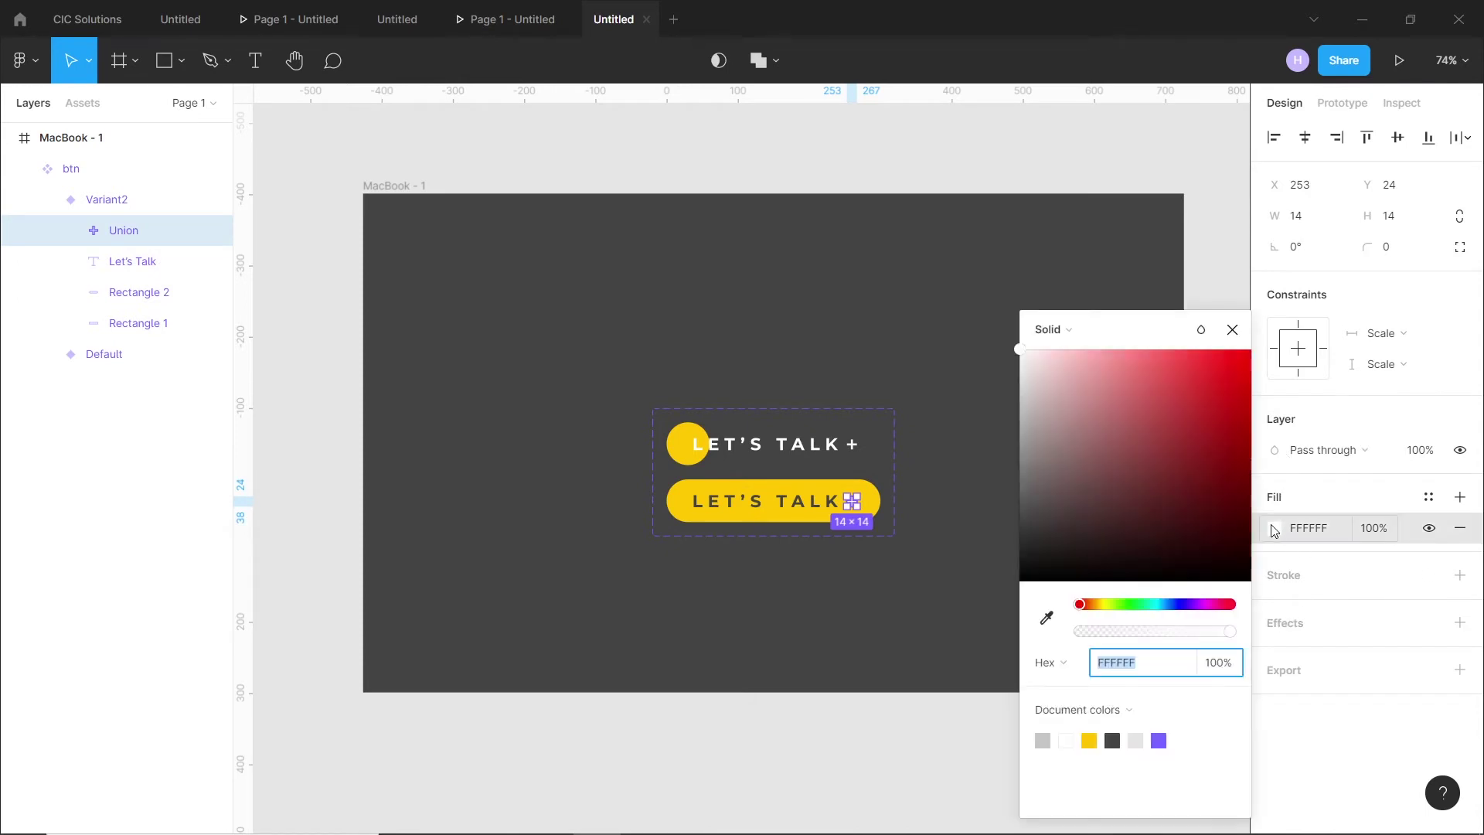
pyautogui.click(1115, 741)
pyautogui.click(1232, 329)
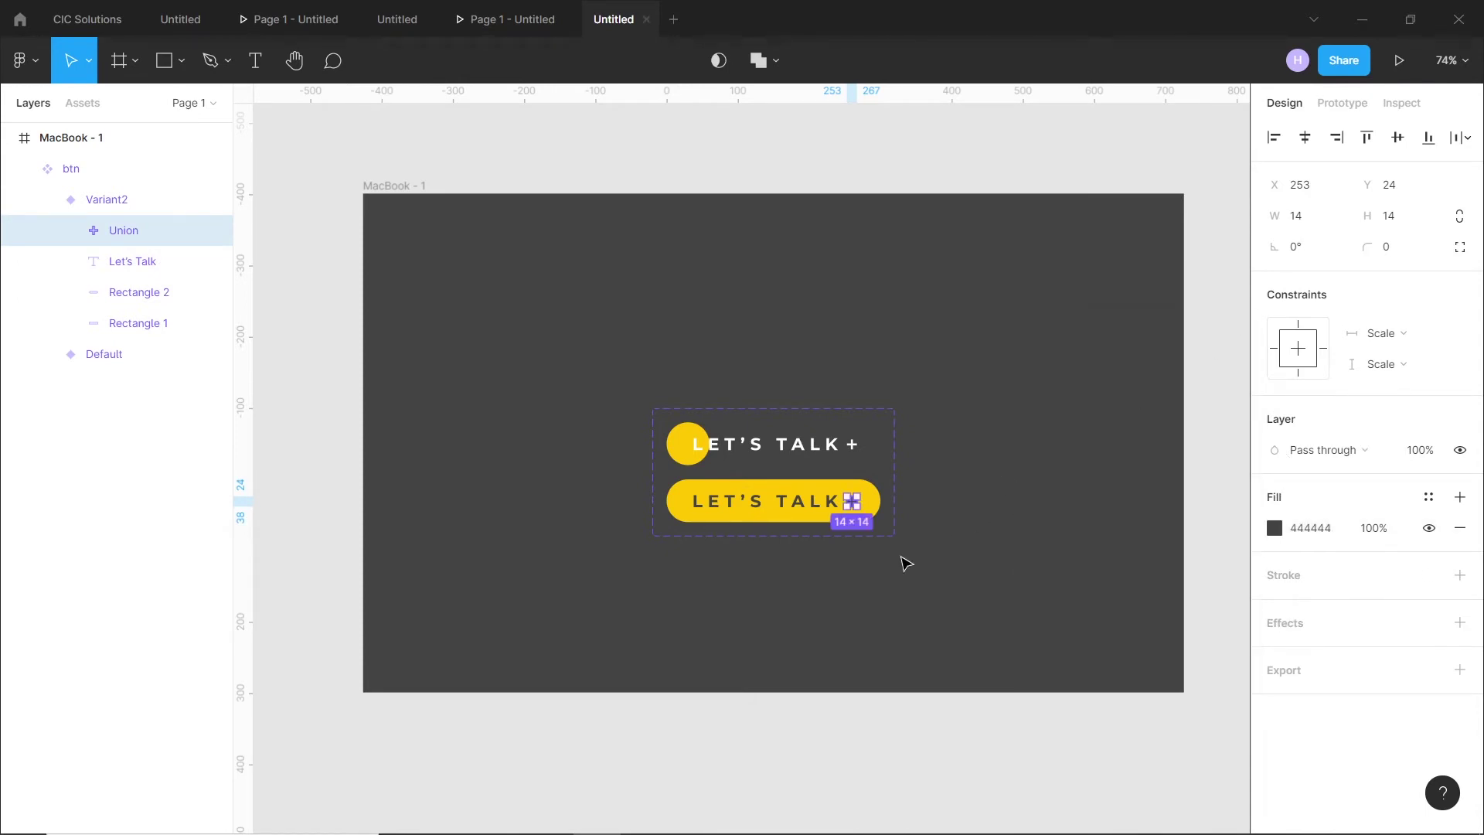
pyautogui.click(789, 574)
pyautogui.click(699, 468)
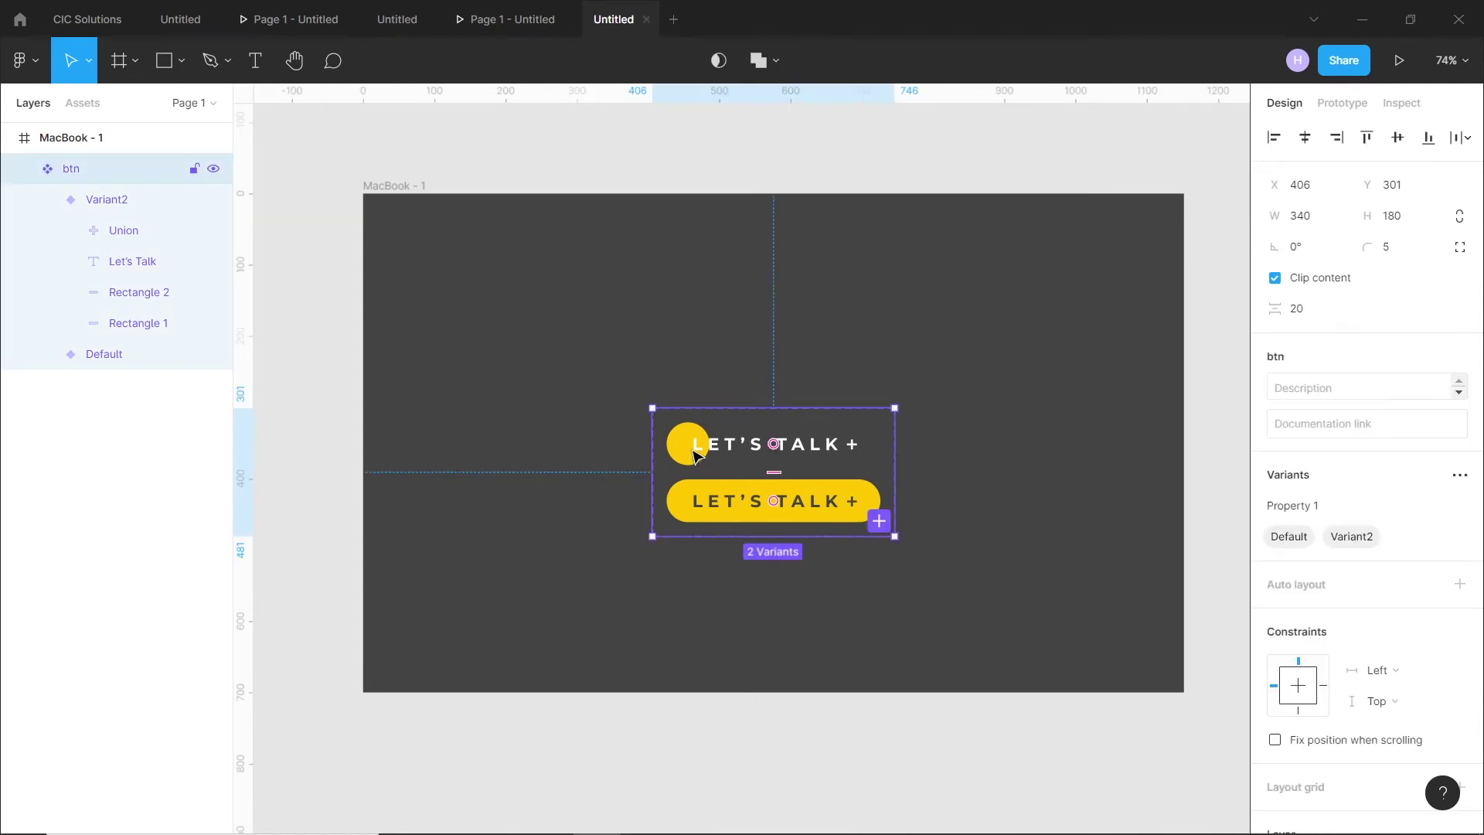
# Step: In prototype mode, connect the Default variant to Variant2
pyautogui.click(740, 612)
pyautogui.click(773, 472)
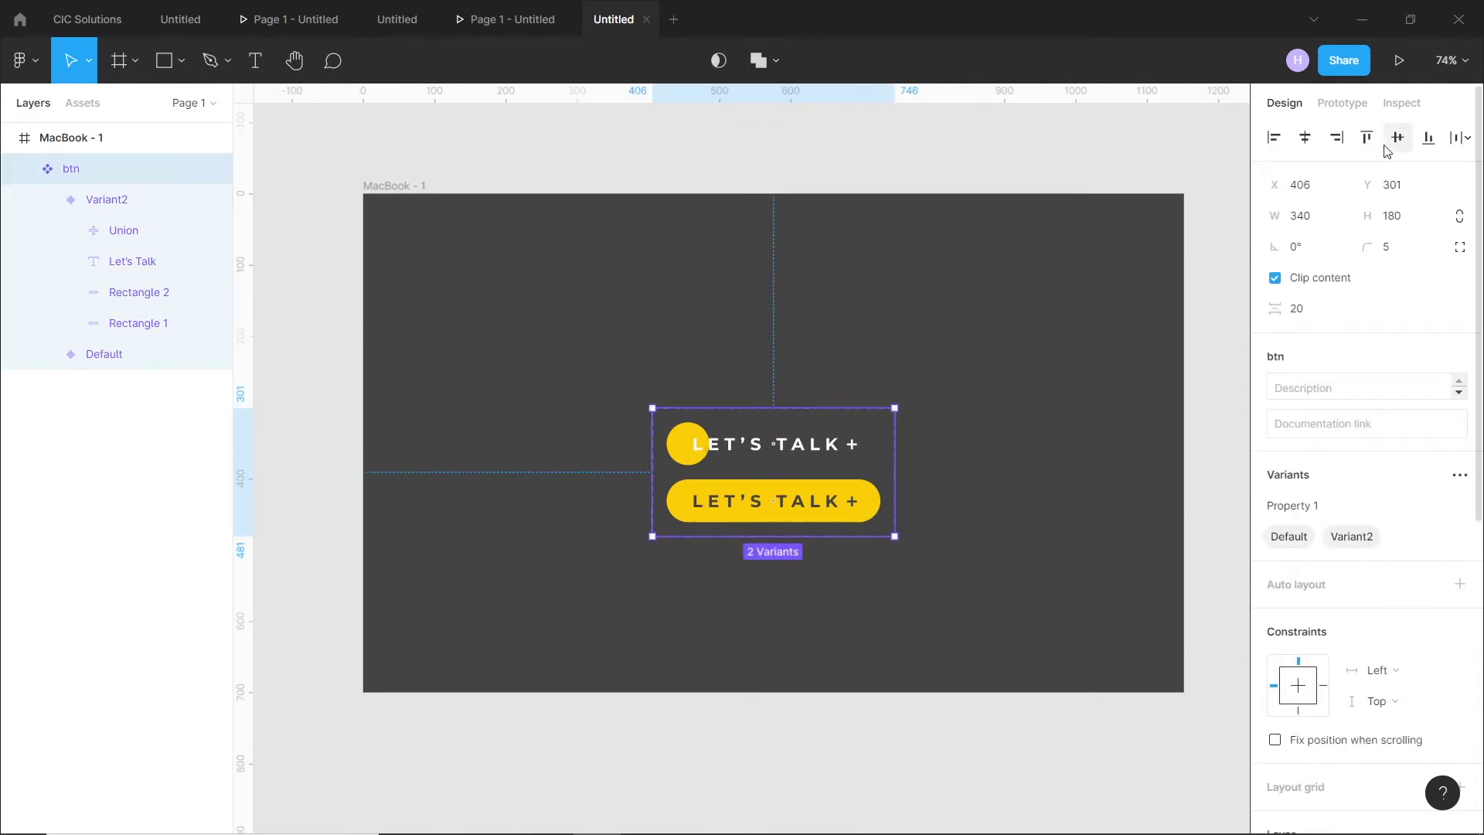
pyautogui.click(1342, 103)
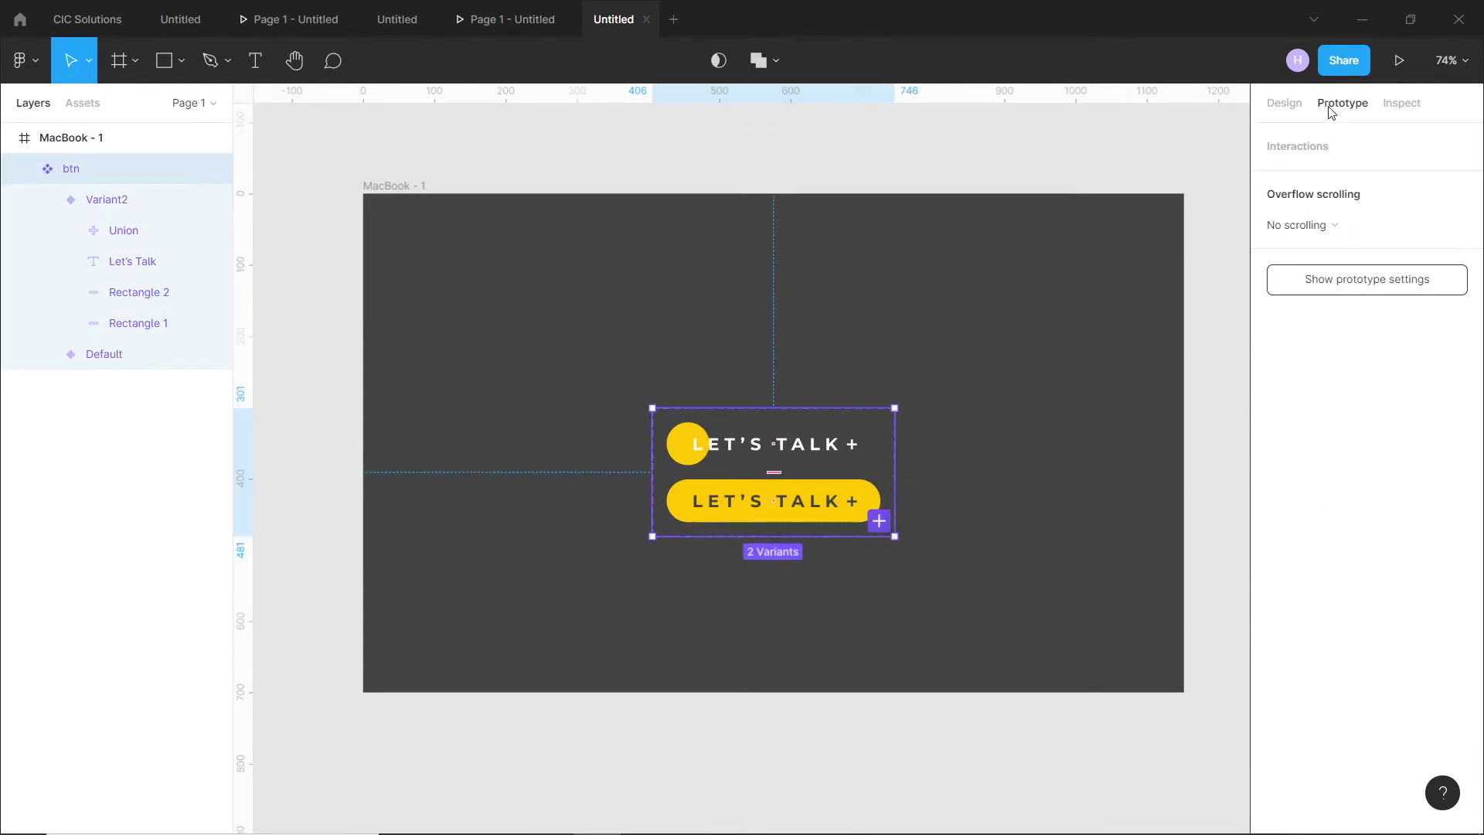
pyautogui.click(696, 449)
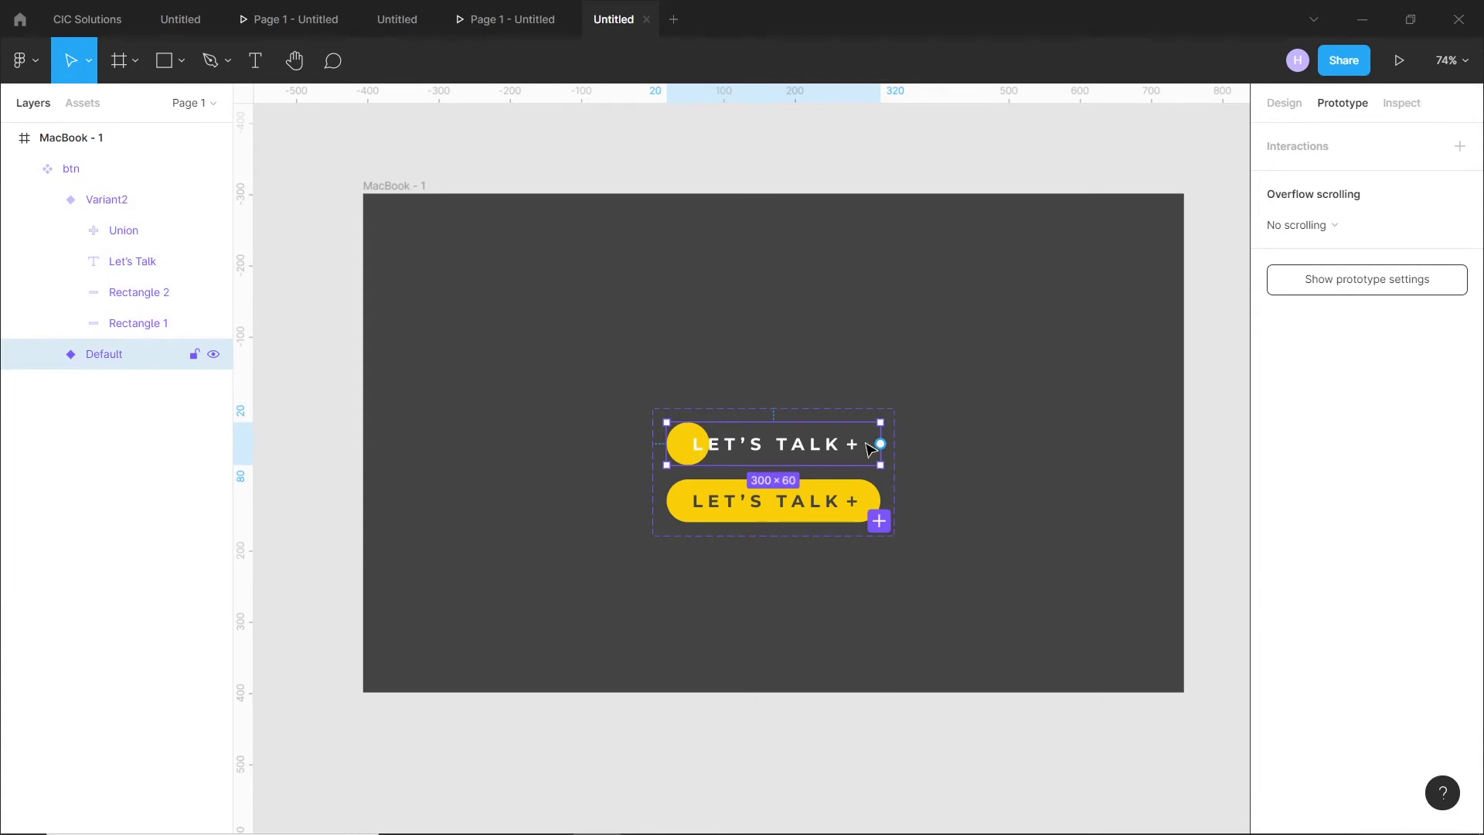
pyautogui.moveTo(880, 444); pyautogui.dragTo(773, 501)
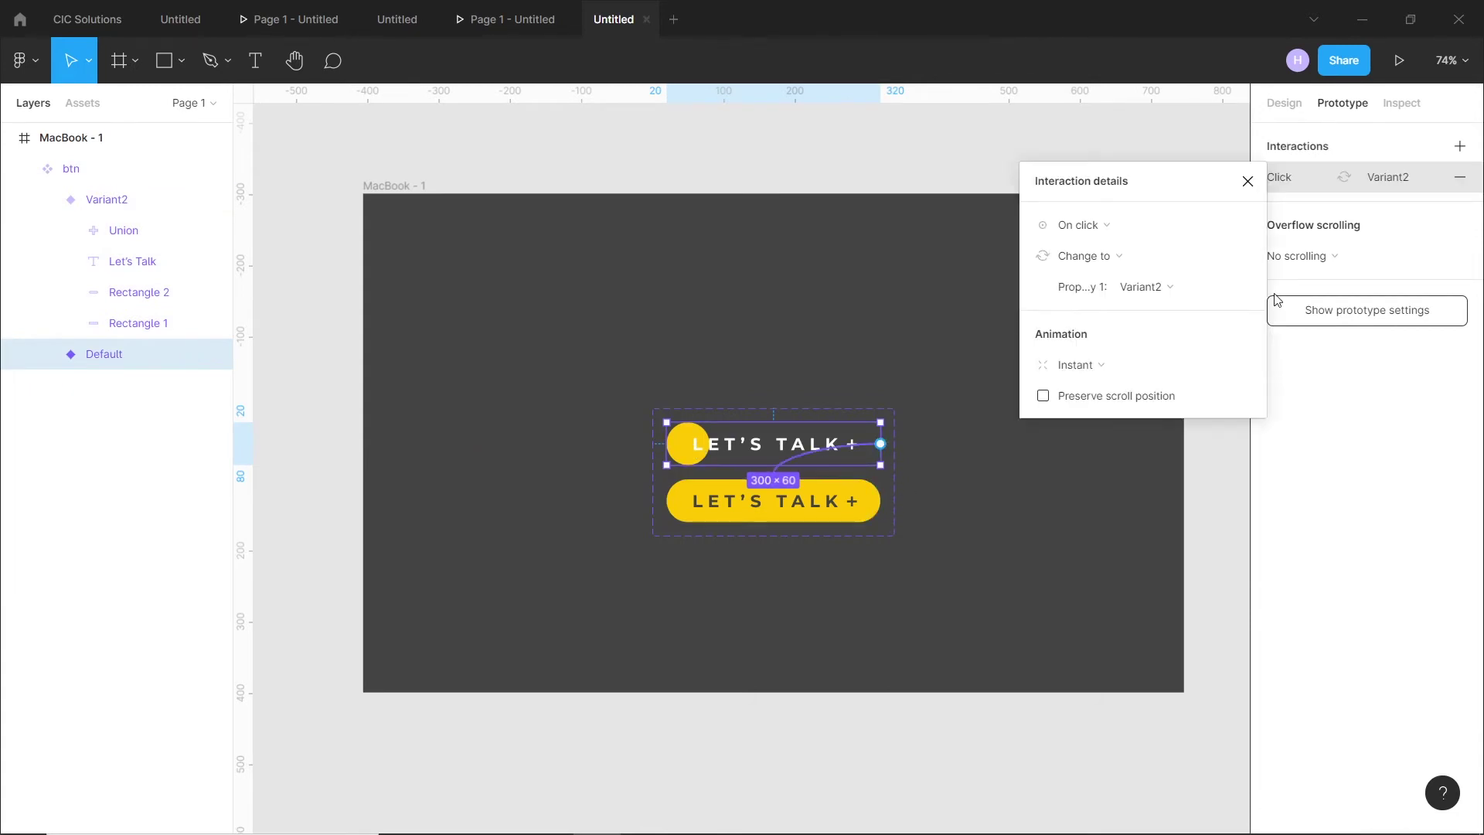
# Step: Set that interaction to Mouse enter with Smart animate, ease out, 200ms
pyautogui.click(1116, 232)
pyautogui.click(1113, 351)
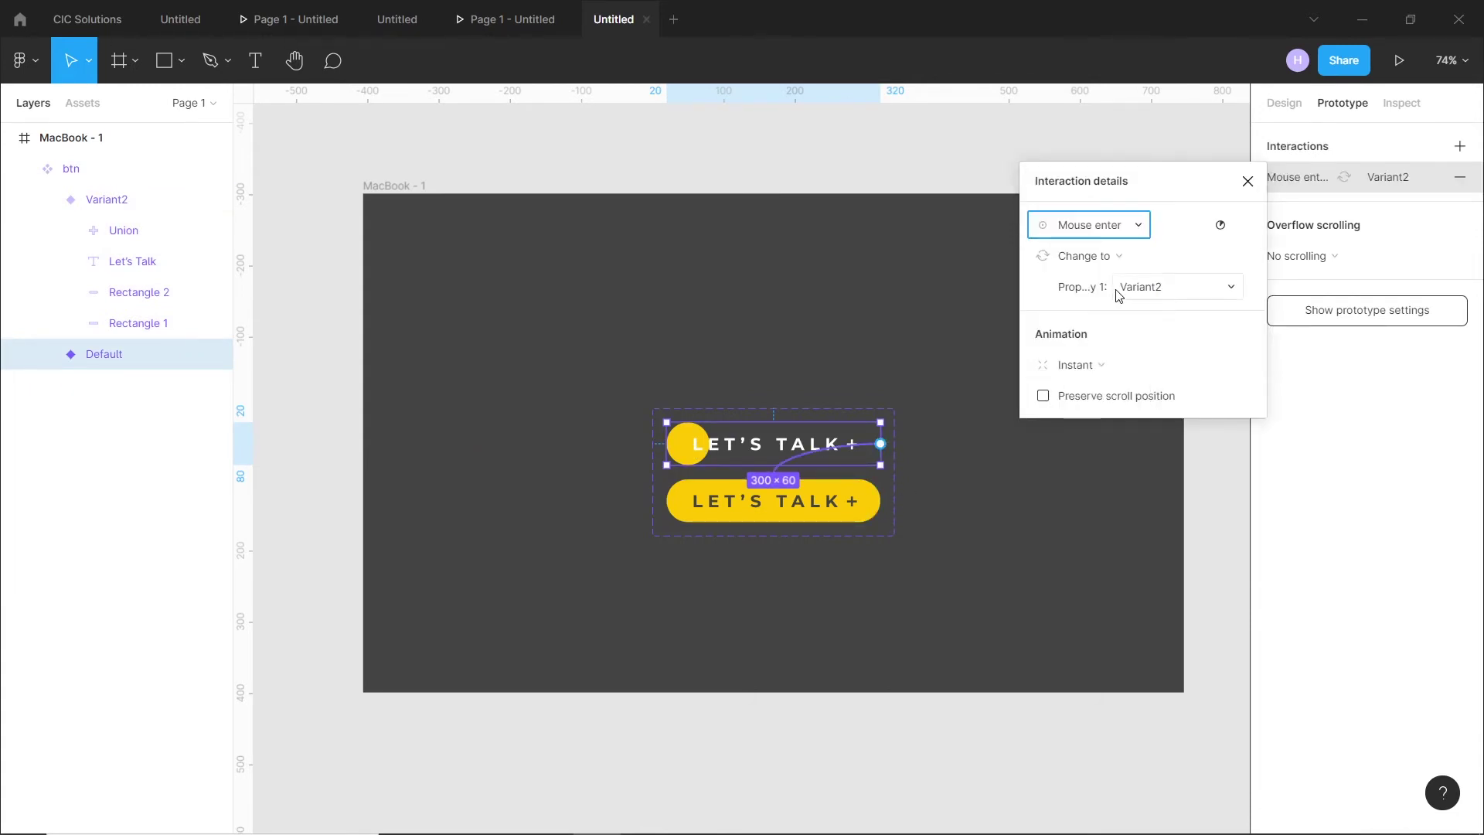
pyautogui.click(1078, 365)
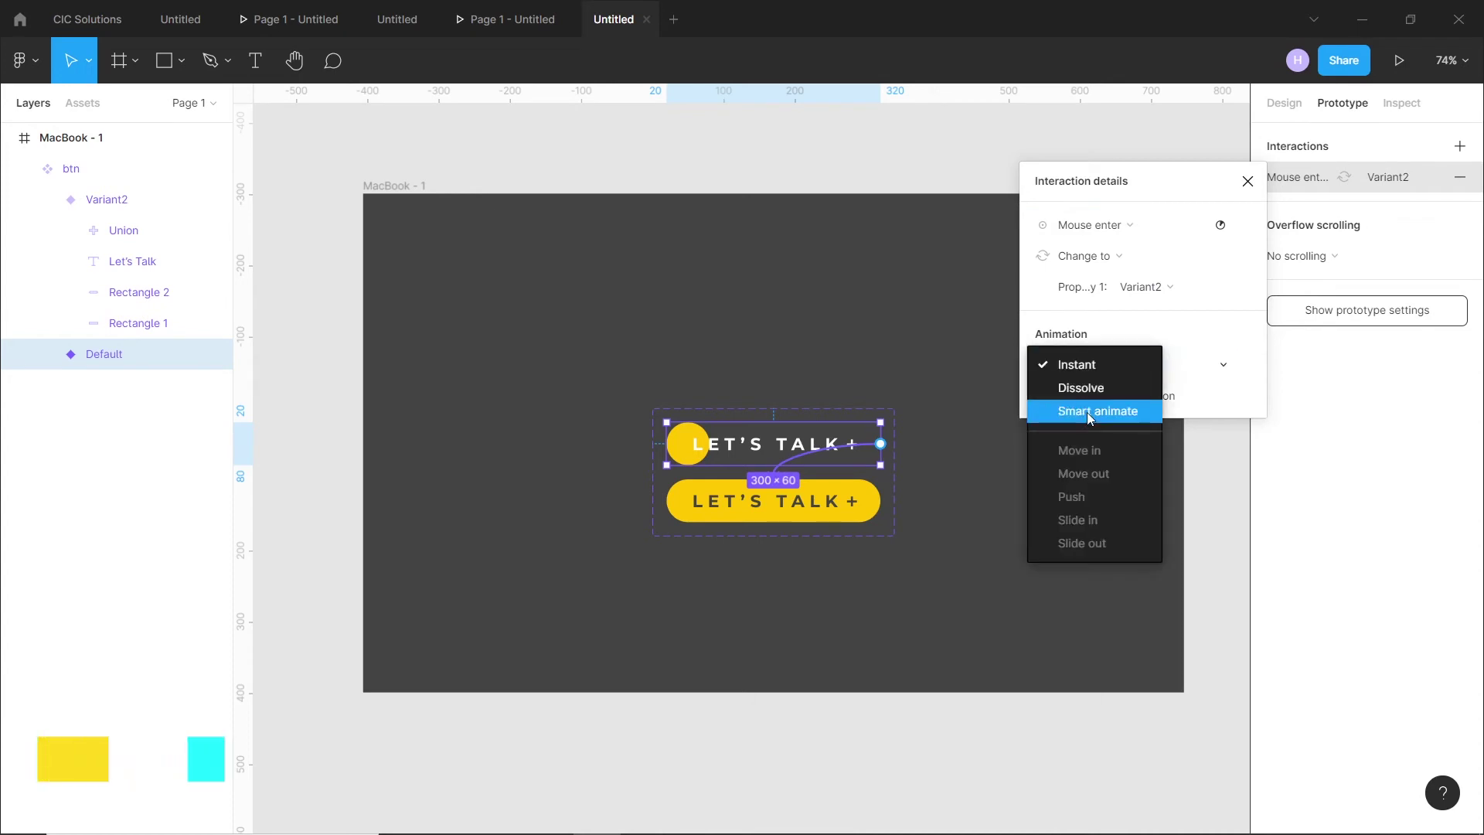
pyautogui.click(1090, 410)
pyautogui.click(1181, 402)
pyautogui.write('200')
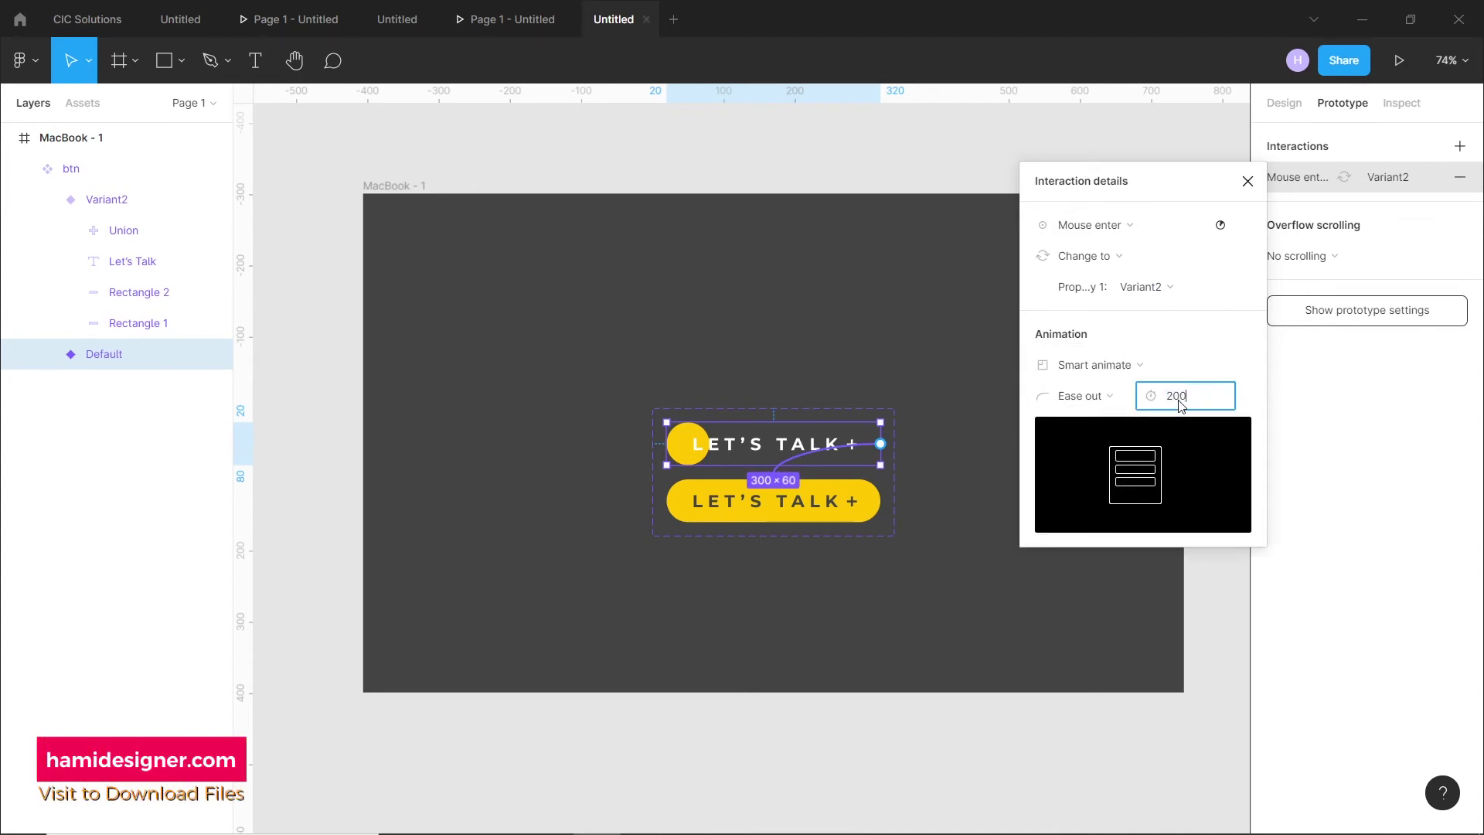
pyautogui.press('Return')
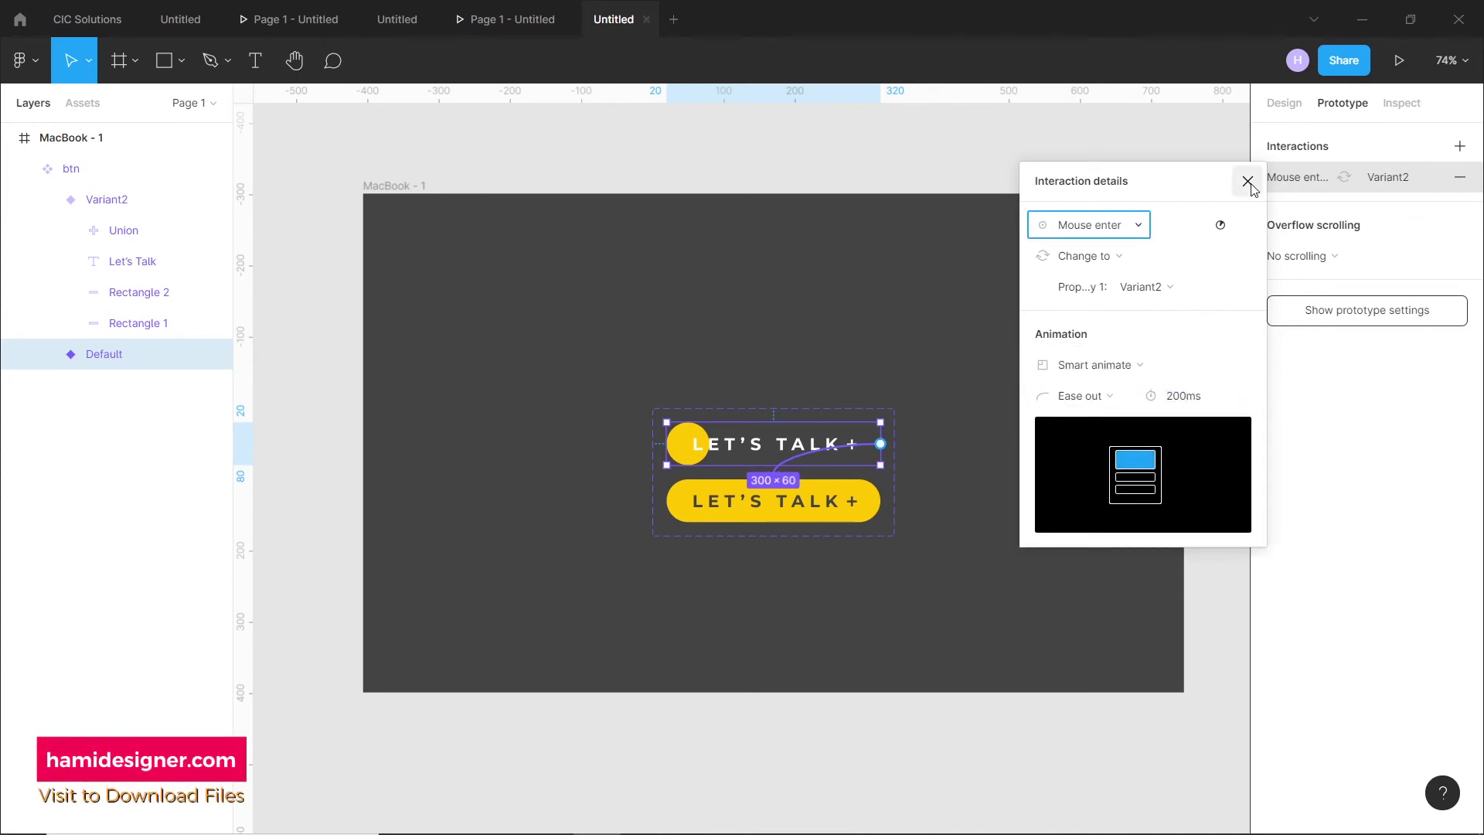
pyautogui.click(1248, 181)
# Step: Connect Variant2 back to Default, triggered on Mouse leave
pyautogui.click(873, 508)
pyautogui.moveTo(880, 501); pyautogui.dragTo(881, 443)
pyautogui.click(1098, 225)
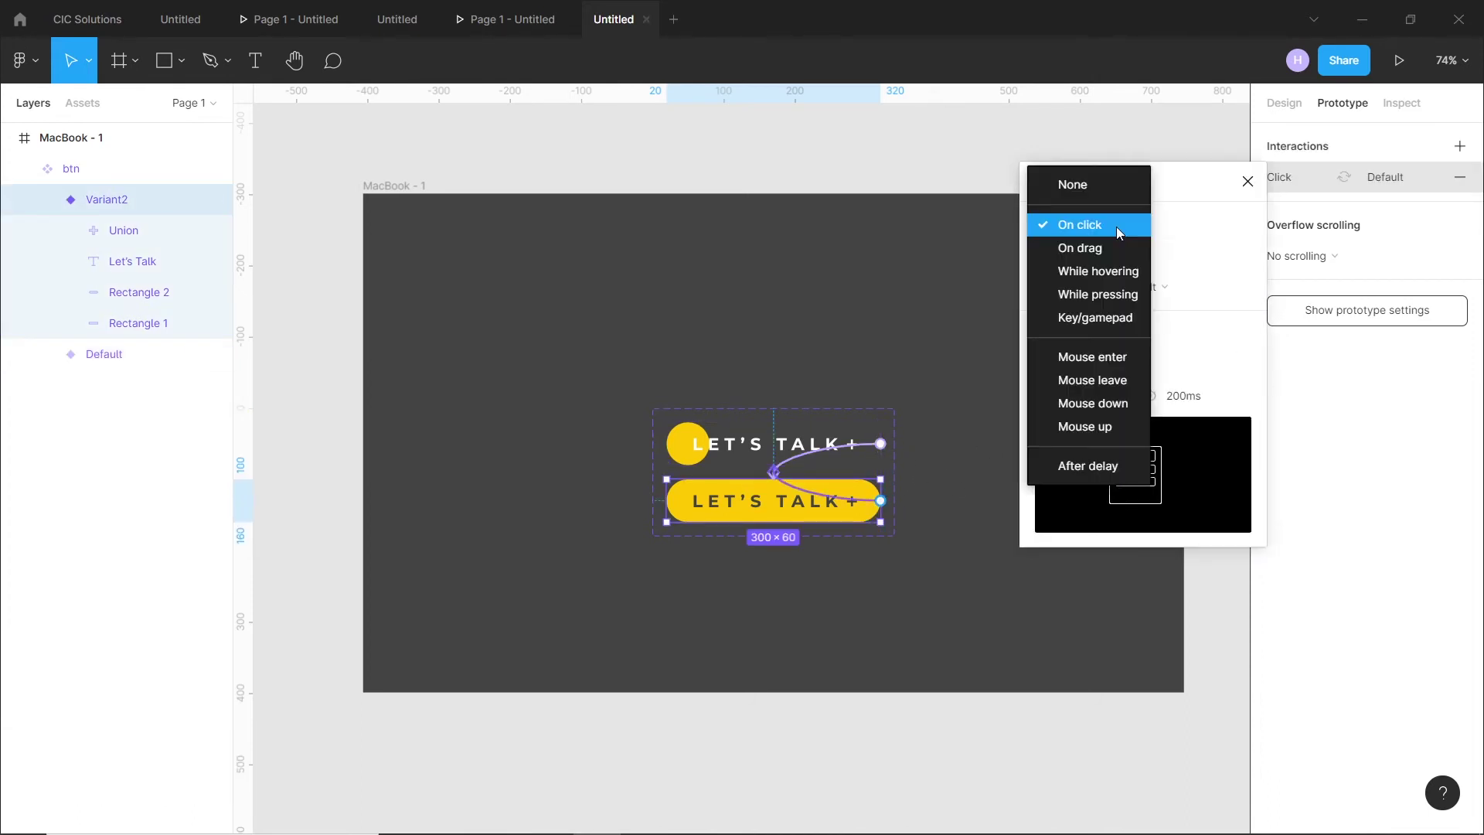
pyautogui.click(1083, 378)
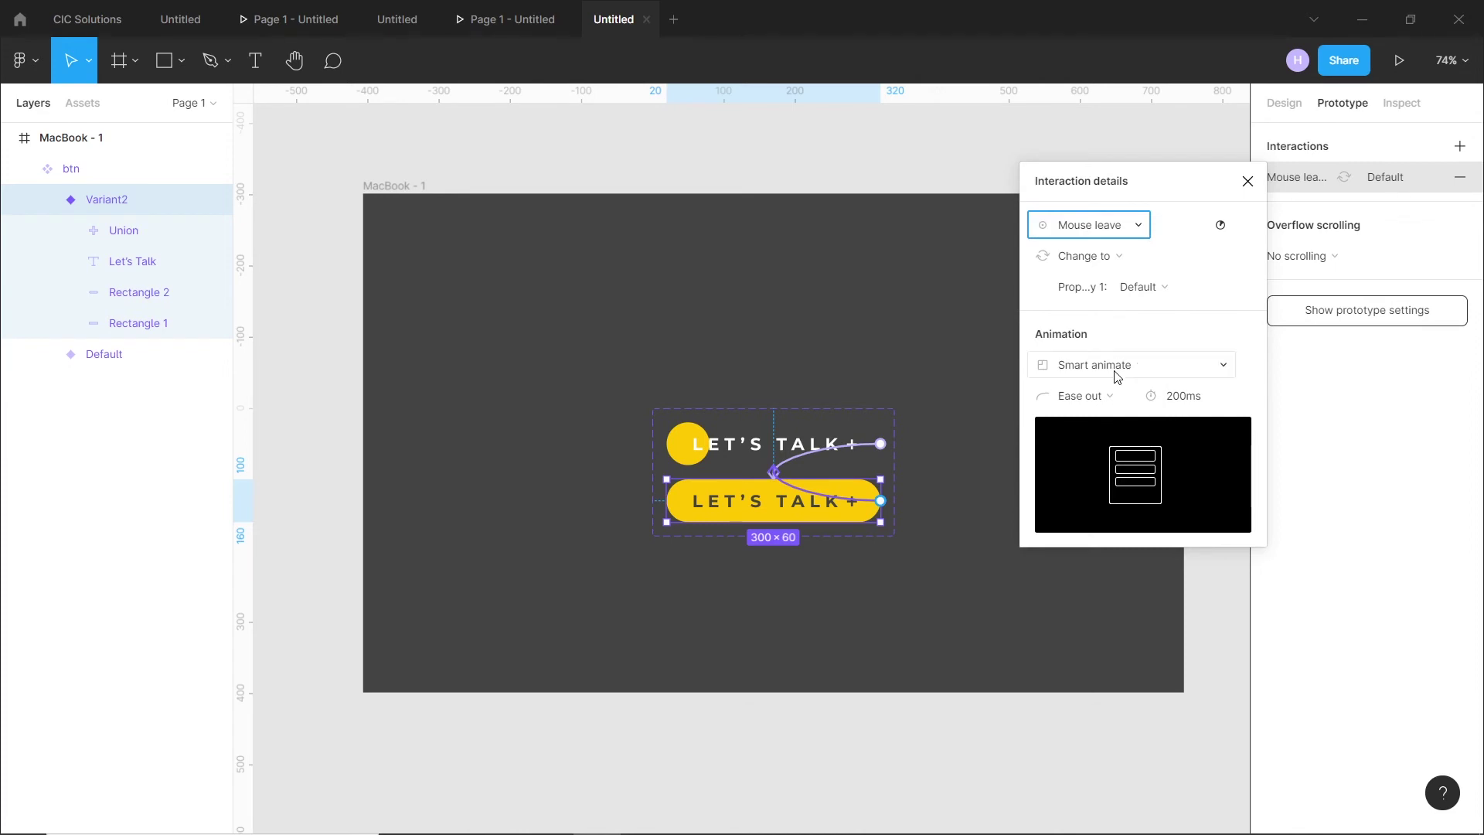
pyautogui.click(1248, 182)
# Step: Drag the btn component set left, out of the MacBook frame
pyautogui.click(886, 547)
pyautogui.scroll(-1, 912, 547)
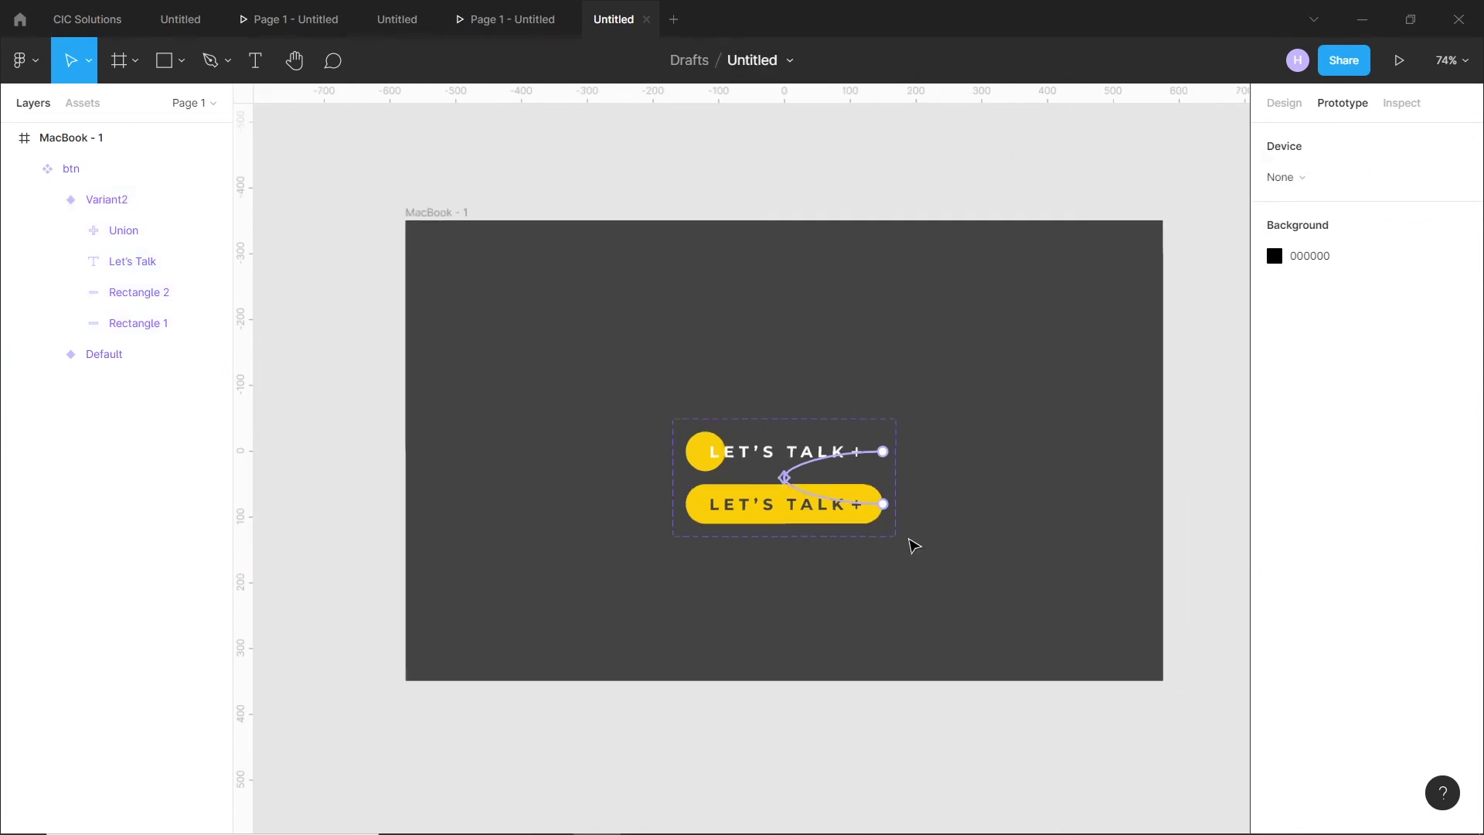
pyautogui.hscroll(-2, 788, 567)
pyautogui.hscroll(-2, 912, 497)
pyautogui.moveTo(912, 497)
pyautogui.mouseDown()
pyautogui.moveTo(475, 505)
pyautogui.moveTo(440, 484)
pyautogui.mouseUp()
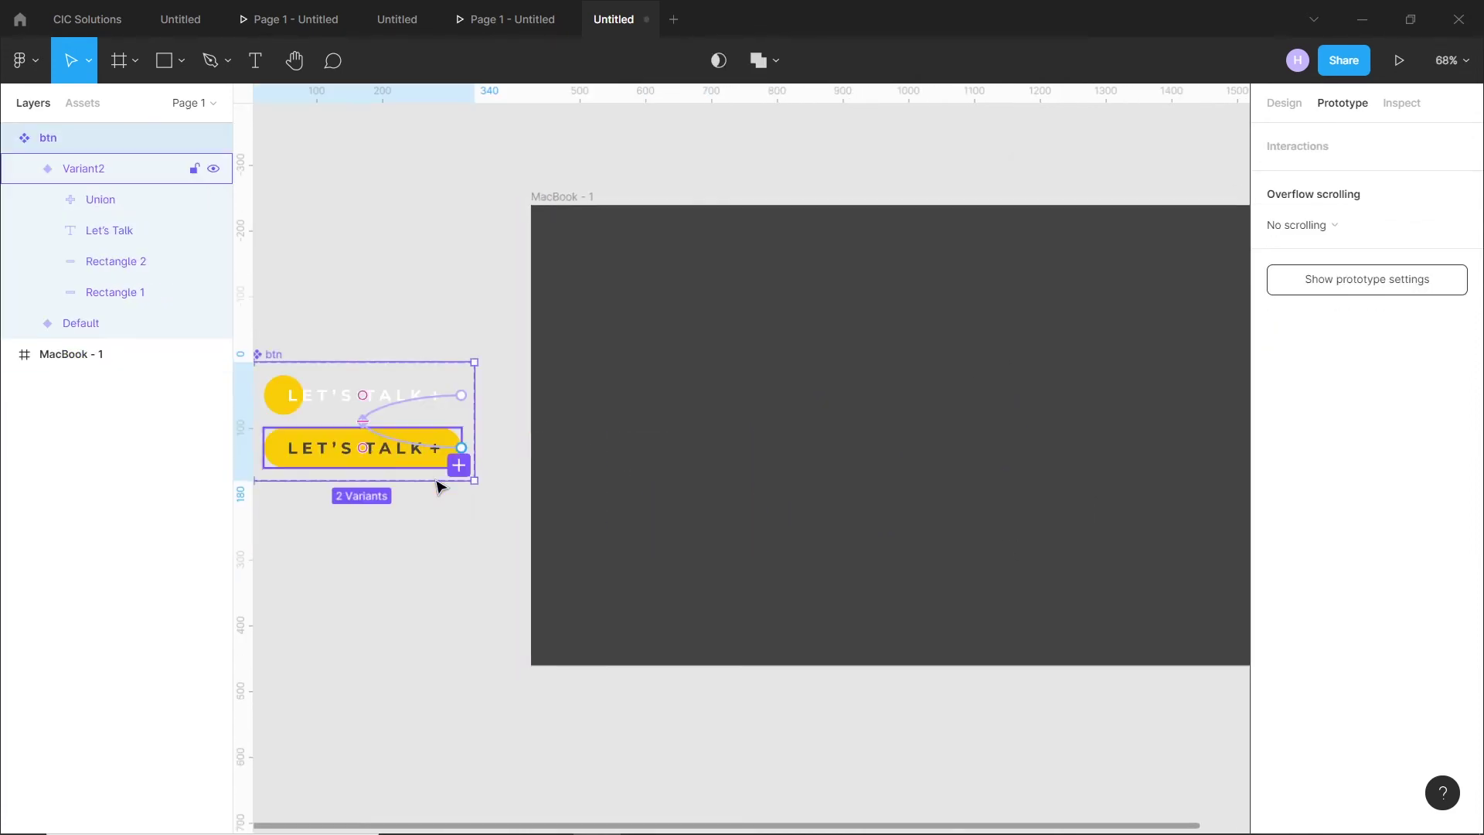
# Step: Place a btn instance from the local Assets into the MacBook frame and align it
pyautogui.hscroll(2, 613, 441)
pyautogui.click(85, 103)
pyautogui.moveTo(116, 229); pyautogui.dragTo(779, 434)
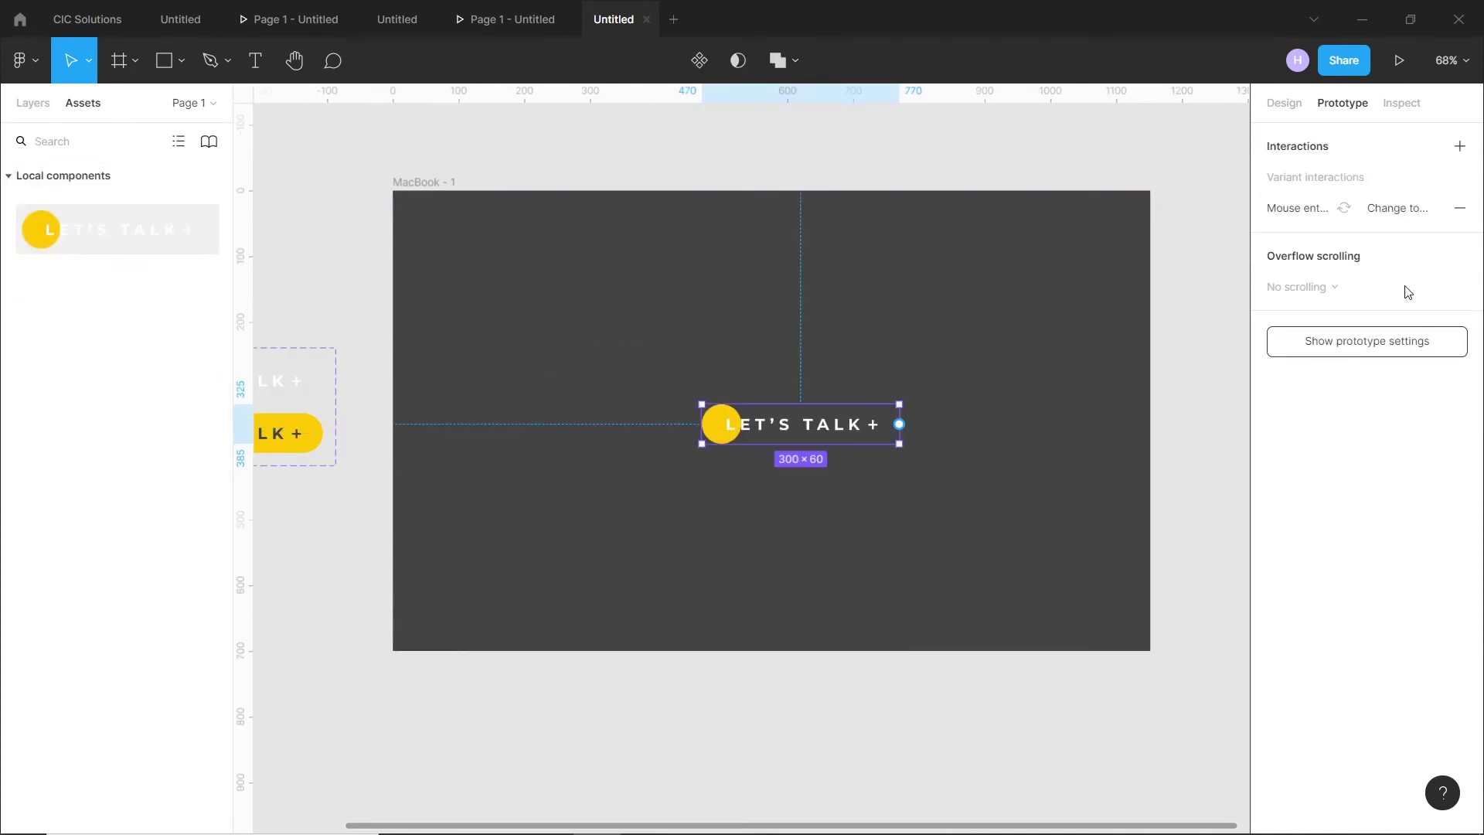
pyautogui.click(1285, 103)
pyautogui.hotkey('ctrl', 'z')
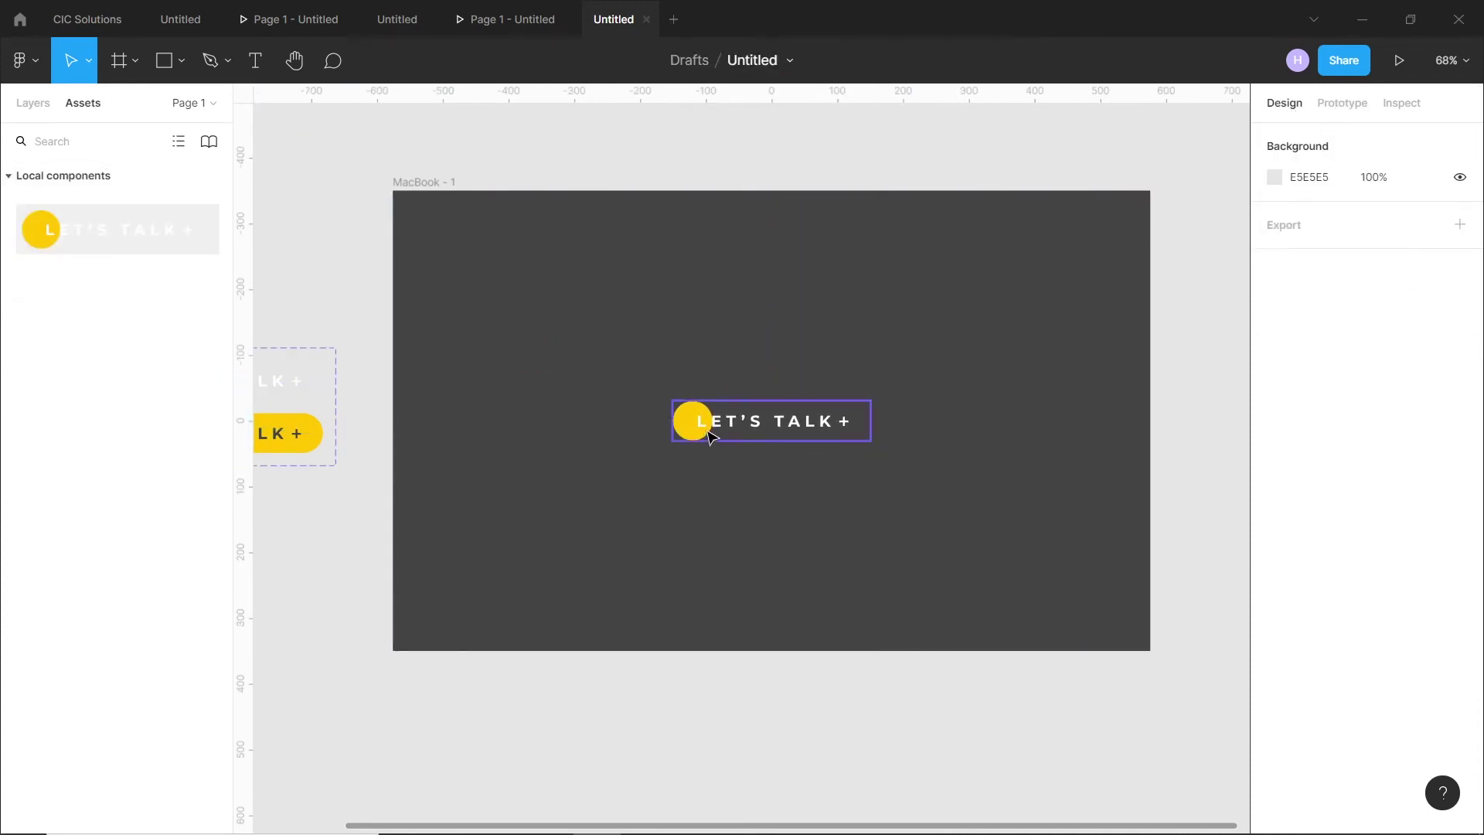
# Step: Start the prototype presentation in a new tab to preview the button's hover animation
pyautogui.click(1399, 61)
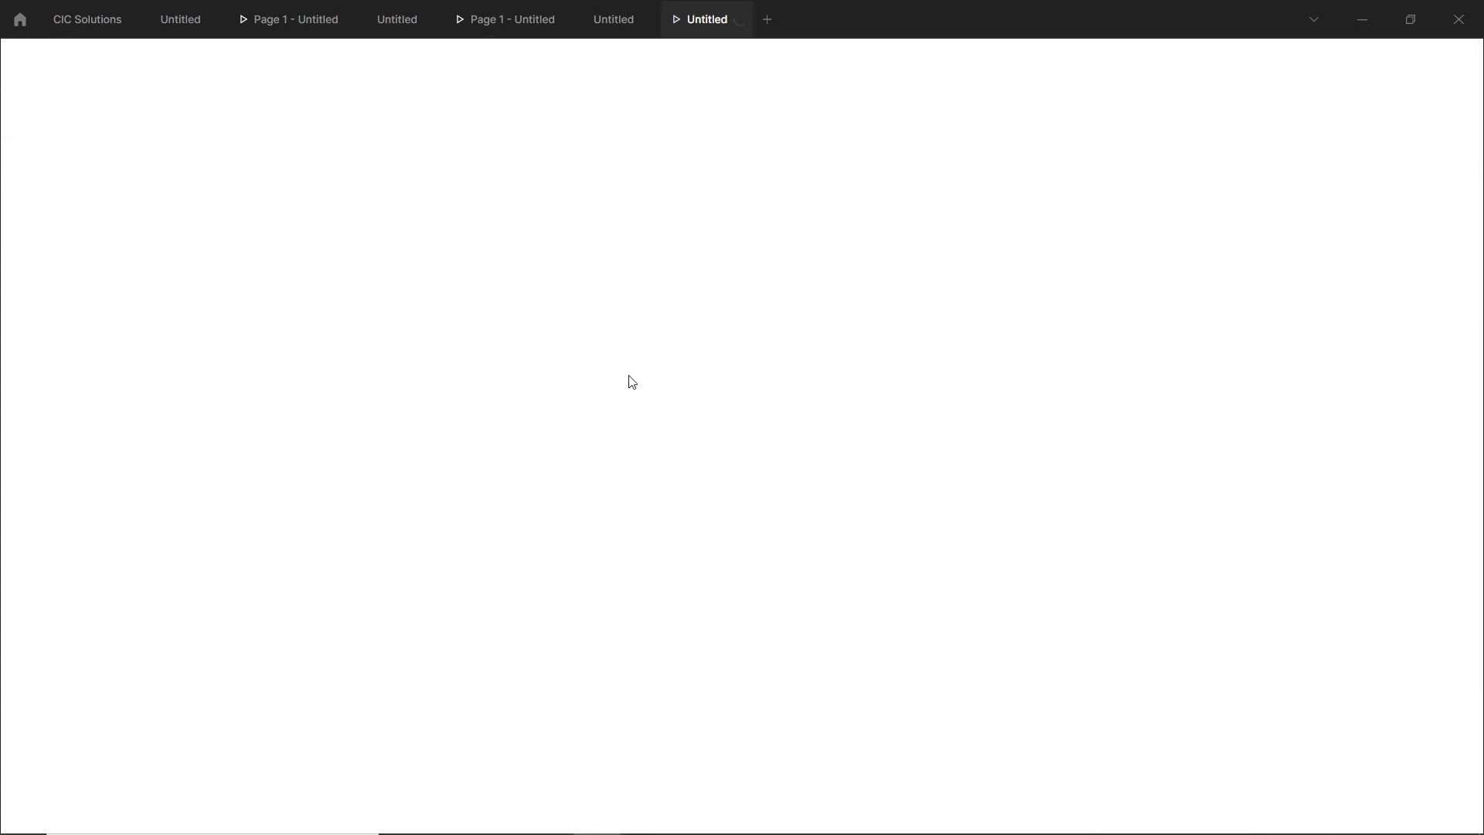